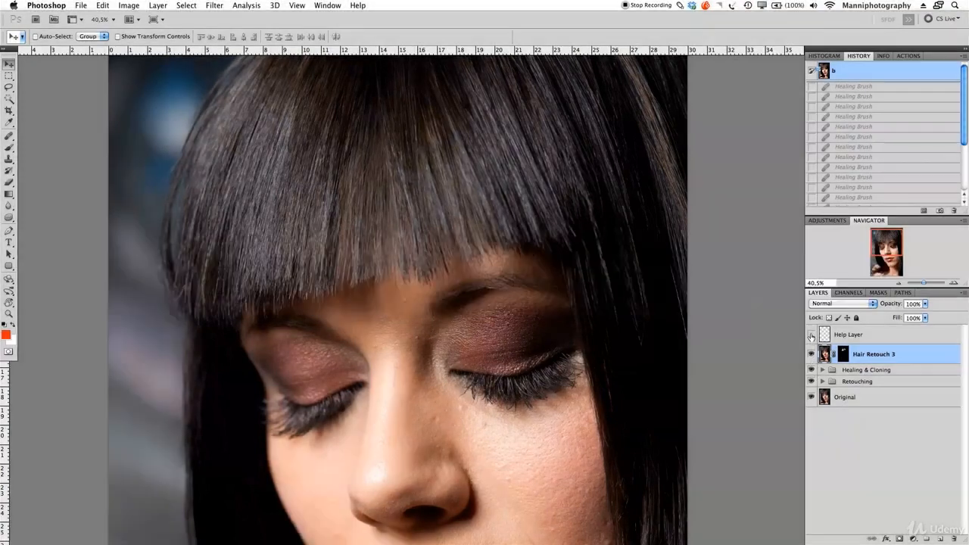
# Hide the Help Layer, the Hair Retouch 3 layer and the retouching groups to inspect the unretouched hair.
pyautogui.click(811, 334)
pyautogui.click(812, 334)
pyautogui.click(812, 354)
pyautogui.click(811, 370)
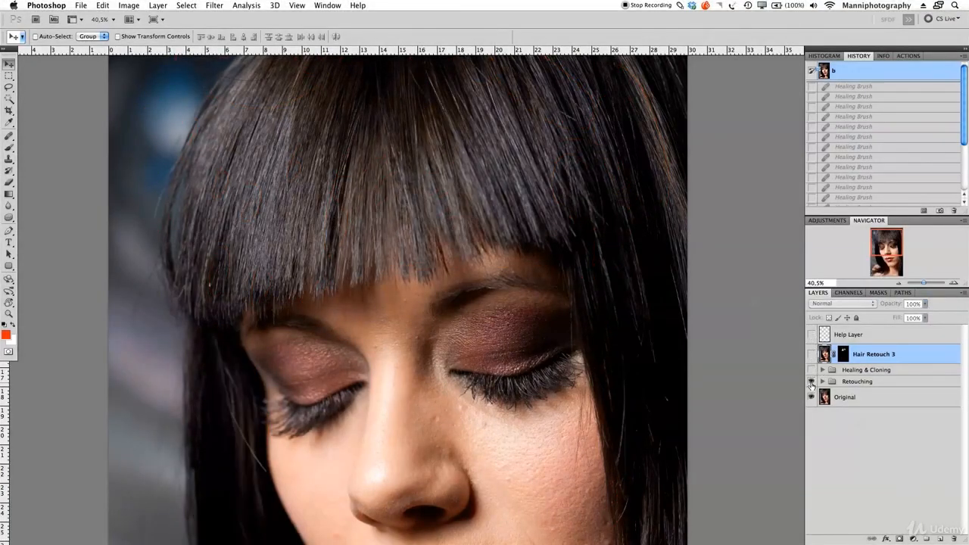
pyautogui.click(812, 371)
pyautogui.click(811, 371)
pyautogui.click(812, 370)
pyautogui.click(812, 370)
pyautogui.click(812, 370)
pyautogui.click(811, 370)
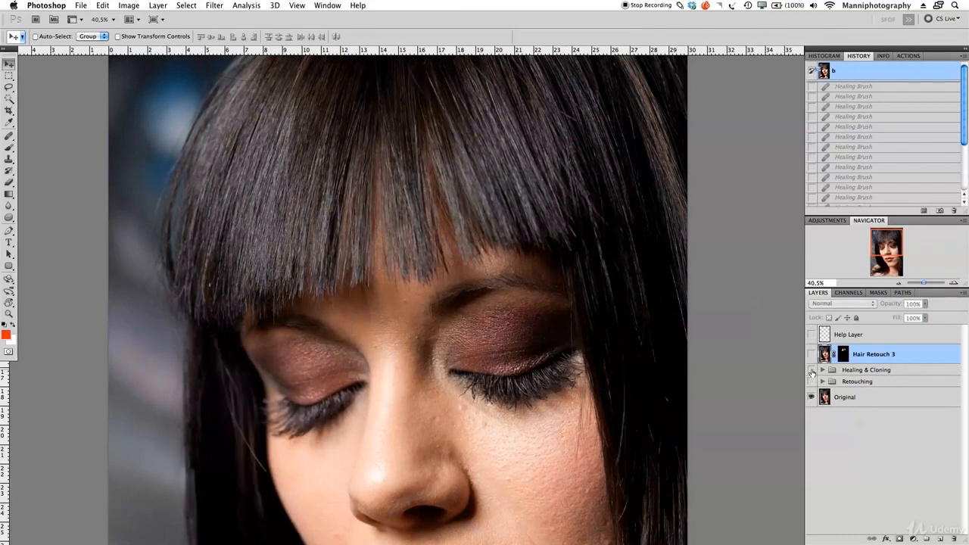
# Compare the hair with the Healing & Cloning group switched on and off.
pyautogui.click(812, 371)
pyautogui.click(812, 370)
pyautogui.click(812, 371)
pyautogui.click(812, 370)
pyautogui.click(812, 370)
pyautogui.click(812, 371)
pyautogui.click(812, 370)
pyautogui.click(812, 371)
pyautogui.click(811, 371)
# Compare the hair with the Retouching group and the Hair Retouch 3 layer switched on and off.
pyautogui.click(811, 382)
pyautogui.click(811, 382)
pyautogui.click(811, 382)
pyautogui.click(811, 383)
pyautogui.click(811, 382)
pyautogui.click(811, 382)
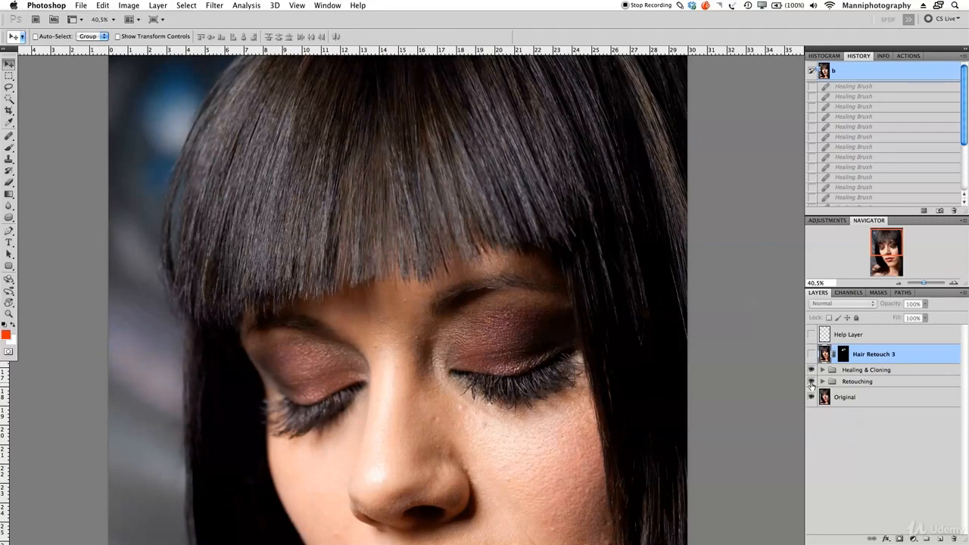
pyautogui.click(811, 383)
pyautogui.click(811, 383)
pyautogui.click(811, 383)
pyautogui.click(811, 382)
pyautogui.click(811, 383)
pyautogui.click(811, 382)
pyautogui.click(811, 354)
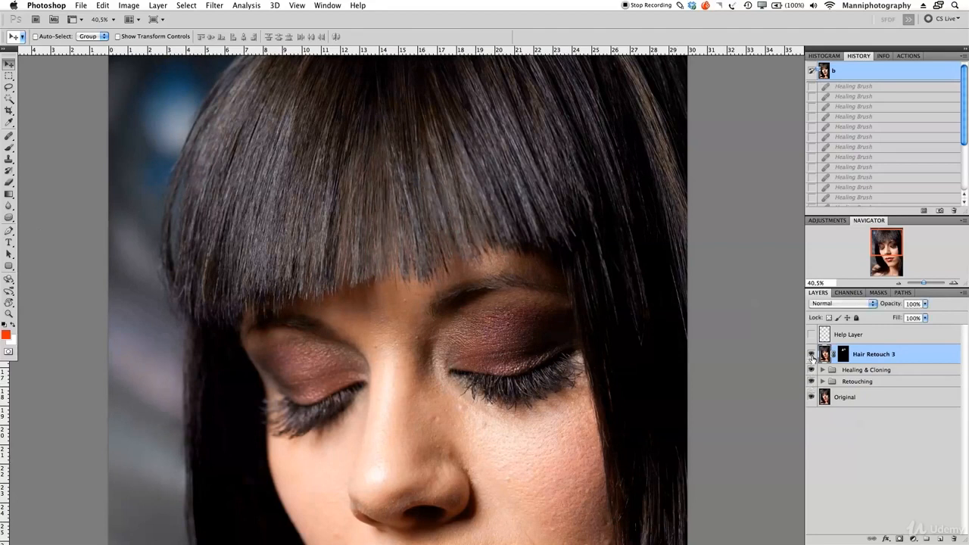
pyautogui.click(811, 354)
# Paint red brush marks at size 30 along the fringe's lower edge on the Help Layer, and hide that layer.
pyautogui.click(811, 334)
pyautogui.click(849, 335)
pyautogui.press('b')
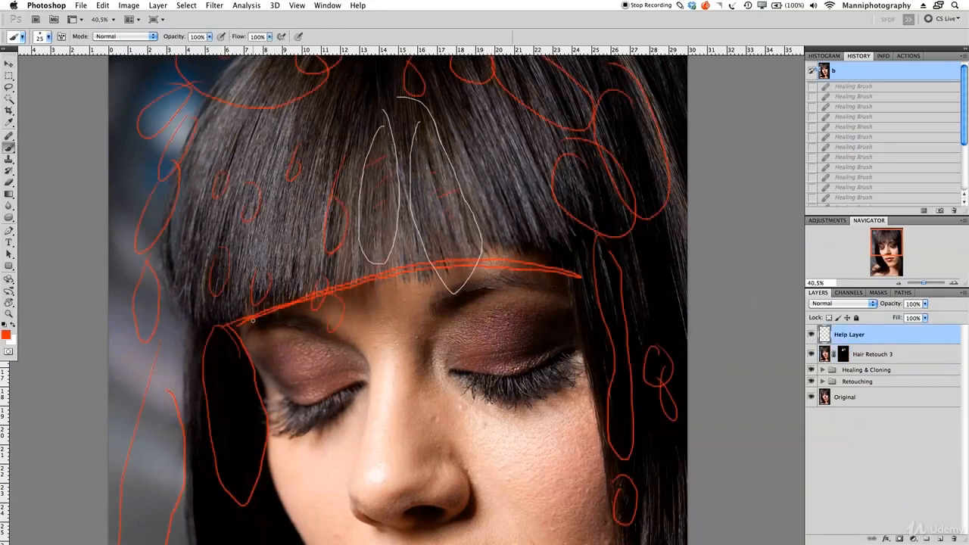
pyautogui.moveTo(220, 328)
pyautogui.mouseDown()
pyautogui.moveTo(337, 283)
pyautogui.moveTo(488, 251)
pyautogui.moveTo(580, 262)
pyautogui.moveTo(400, 270)
pyautogui.moveTo(215, 338)
pyautogui.mouseUp()
pyautogui.moveTo(221, 300); pyautogui.dragTo(221, 327)
pyautogui.moveTo(274, 247)
pyautogui.mouseDown()
pyautogui.moveTo(266, 286)
pyautogui.moveTo(276, 299)
pyautogui.mouseUp()
pyautogui.moveTo(309, 268)
pyautogui.mouseDown()
pyautogui.moveTo(308, 294)
pyautogui.moveTo(332, 290)
pyautogui.mouseUp()
pyautogui.moveTo(341, 276); pyautogui.dragTo(344, 296)
pyautogui.moveTo(374, 256)
pyautogui.mouseDown()
pyautogui.moveTo(374, 275)
pyautogui.moveTo(393, 270)
pyautogui.mouseUp()
pyautogui.moveTo(409, 252); pyautogui.dragTo(409, 268)
pyautogui.moveTo(424, 259)
pyautogui.mouseDown()
pyautogui.moveTo(428, 270)
pyautogui.moveTo(459, 267)
pyautogui.mouseUp()
pyautogui.moveTo(479, 242); pyautogui.dragTo(480, 264)
pyautogui.moveTo(516, 246)
pyautogui.mouseDown()
pyautogui.moveTo(516, 256)
pyautogui.moveTo(567, 254)
pyautogui.mouseUp()
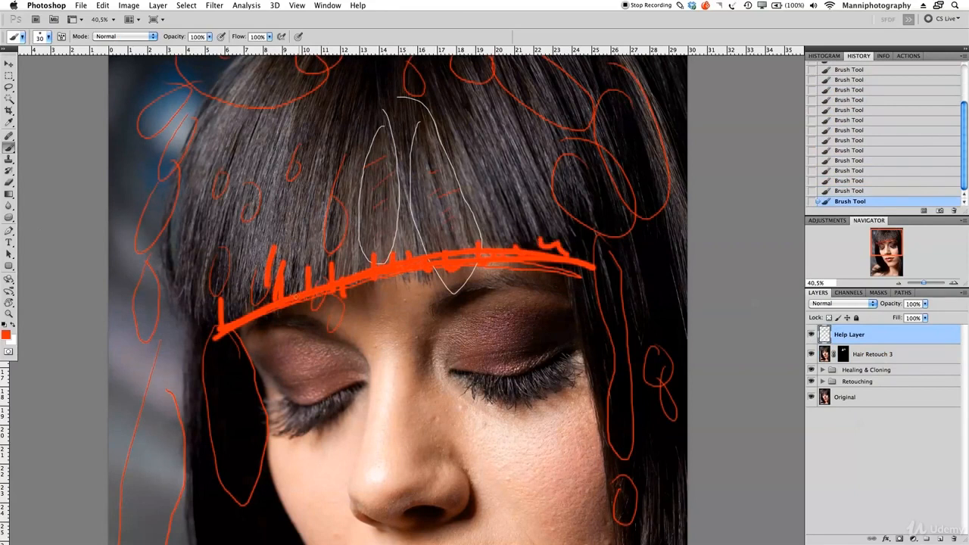
pyautogui.moveTo(258, 297)
pyautogui.mouseDown()
pyautogui.moveTo(229, 324)
pyautogui.moveTo(409, 266)
pyautogui.moveTo(583, 251)
pyautogui.moveTo(344, 305)
pyautogui.mouseUp()
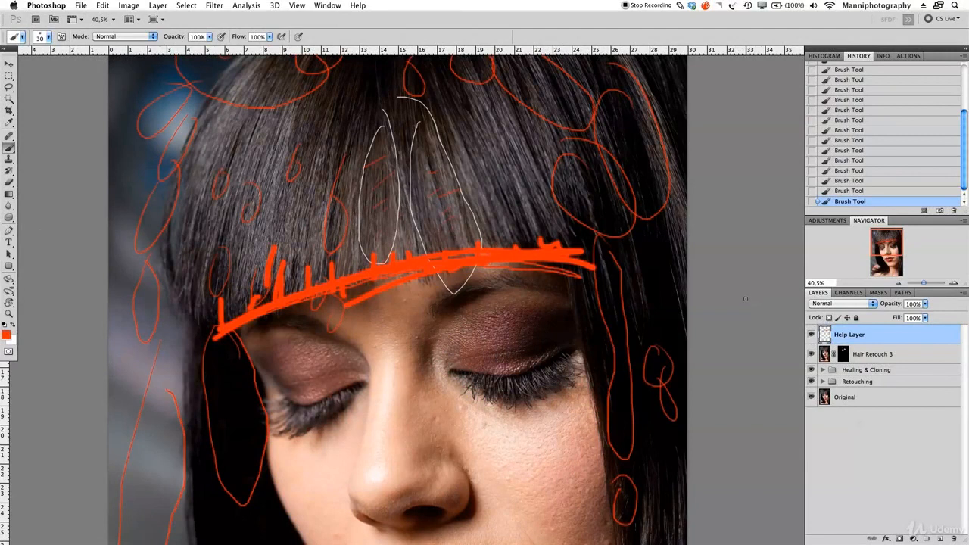
pyautogui.click(812, 334)
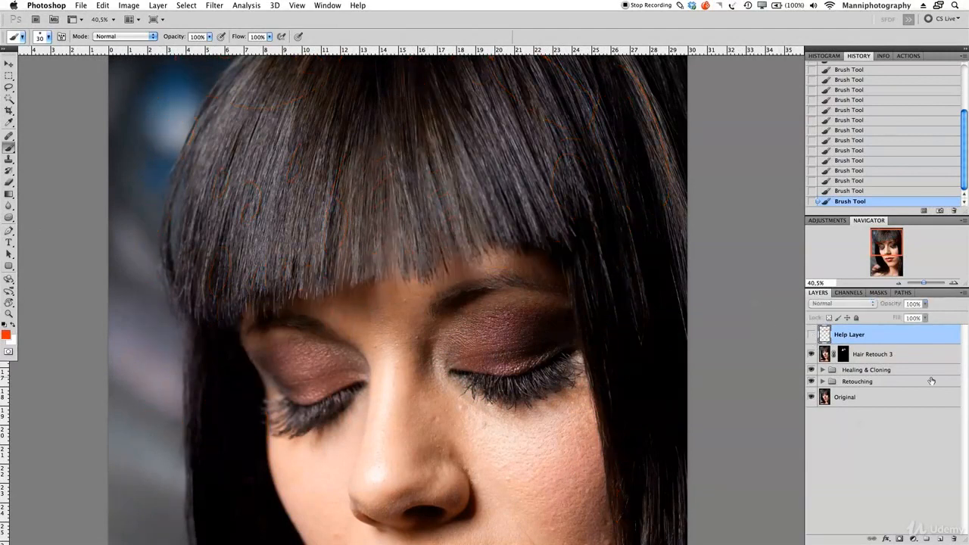
# Add a blank layer named "NEW HELP LAYER" between the Help Layer and Hair Retouch 3.
pyautogui.click(941, 539)
pyautogui.moveTo(860, 333); pyautogui.dragTo(848, 356)
pyautogui.doubleClick(846, 355)
pyautogui.write('nEW HELP LAYER')
pyautogui.press('Return')
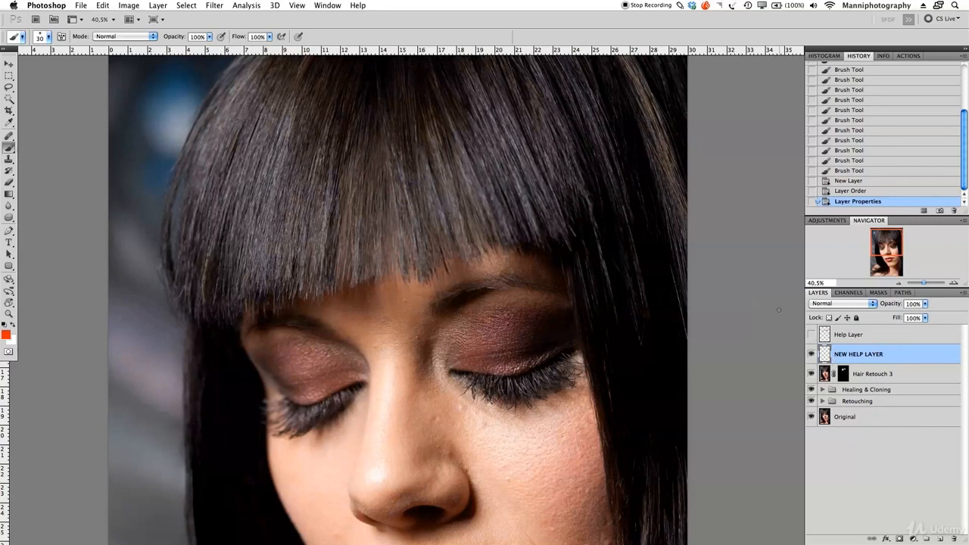
# Draw a curved work path with the Pen tool along the fringe's lower edge, extending past the hair on both sides.
pyautogui.press('p')
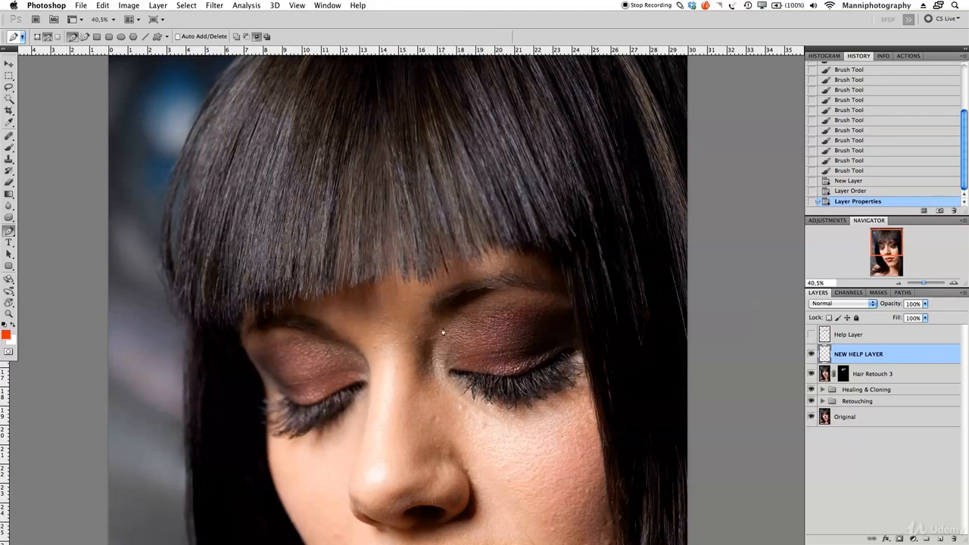
pyautogui.click(585, 247)
pyautogui.moveTo(384, 285); pyautogui.dragTo(229, 347)
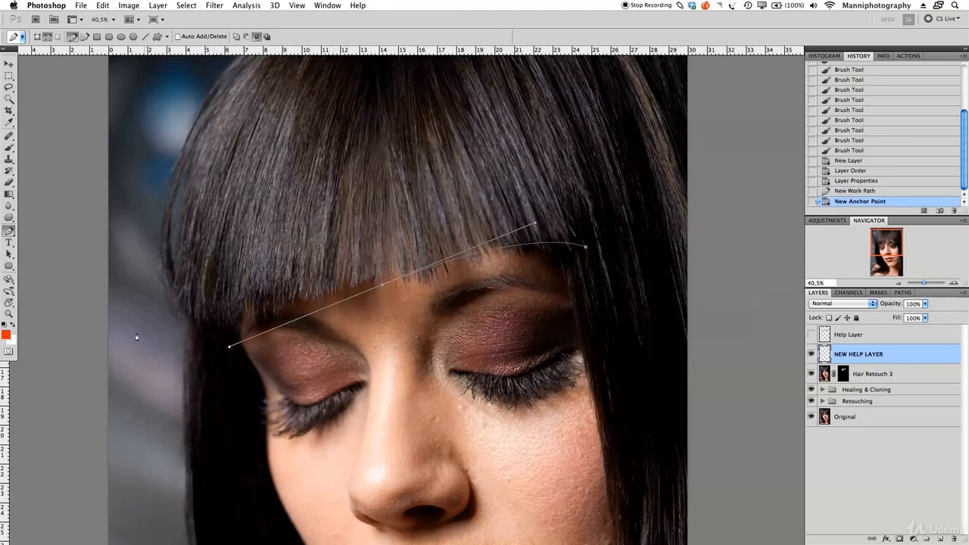
pyautogui.moveTo(230, 347); pyautogui.dragTo(364, 293)
pyautogui.moveTo(141, 293); pyautogui.dragTo(227, 175)
pyautogui.click(259, 178)
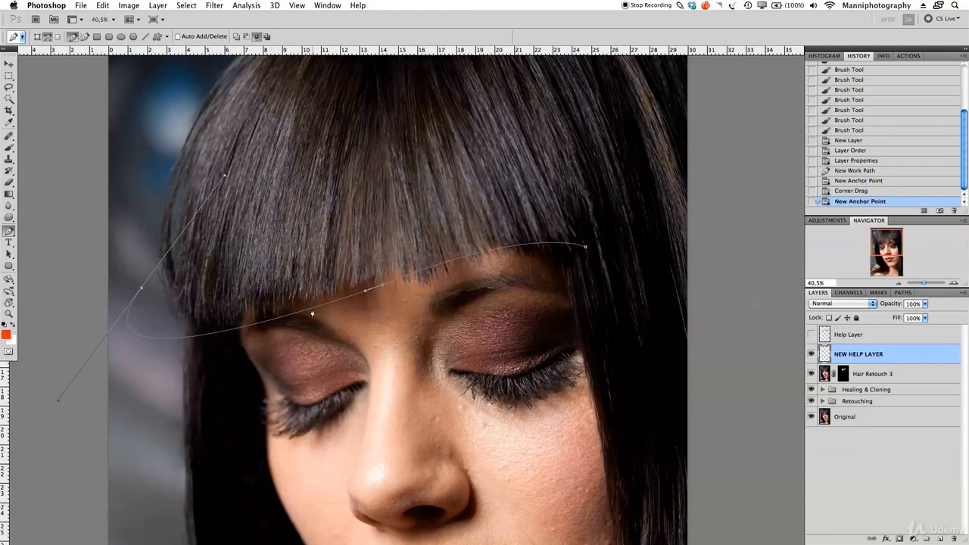
# Stroke the fringe path in red with simulated pressure and dismiss the path outline.
pyautogui.rightClick(342, 288)
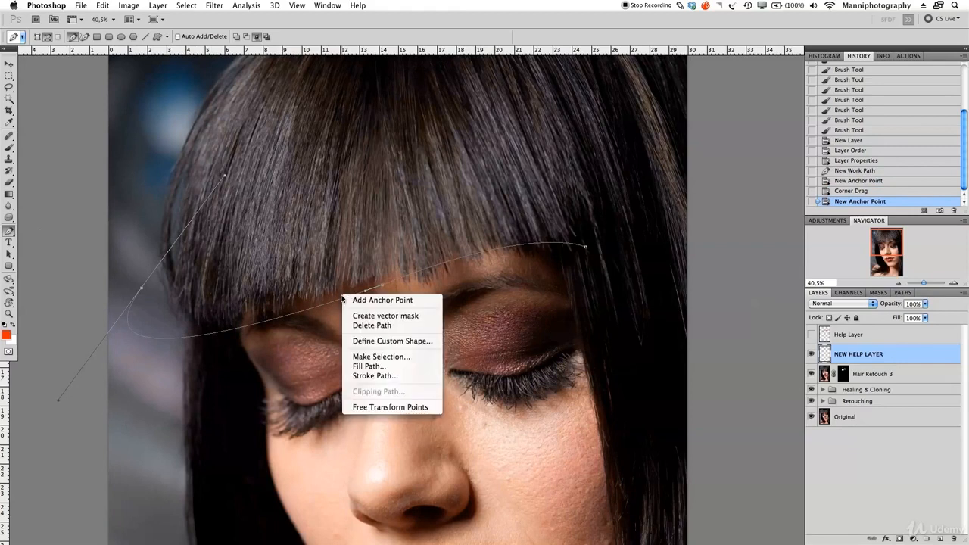
pyautogui.click(393, 377)
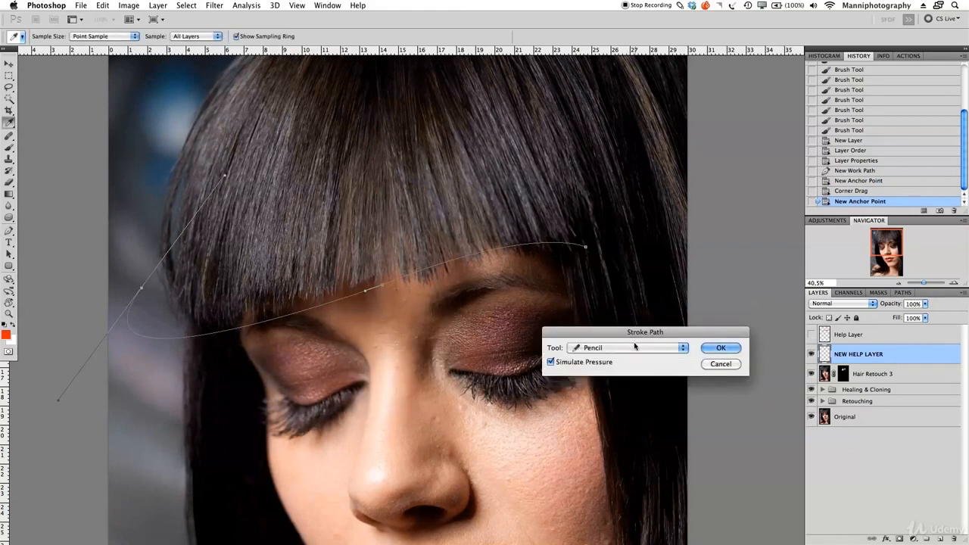
pyautogui.click(602, 350)
pyautogui.click(593, 349)
pyautogui.click(712, 349)
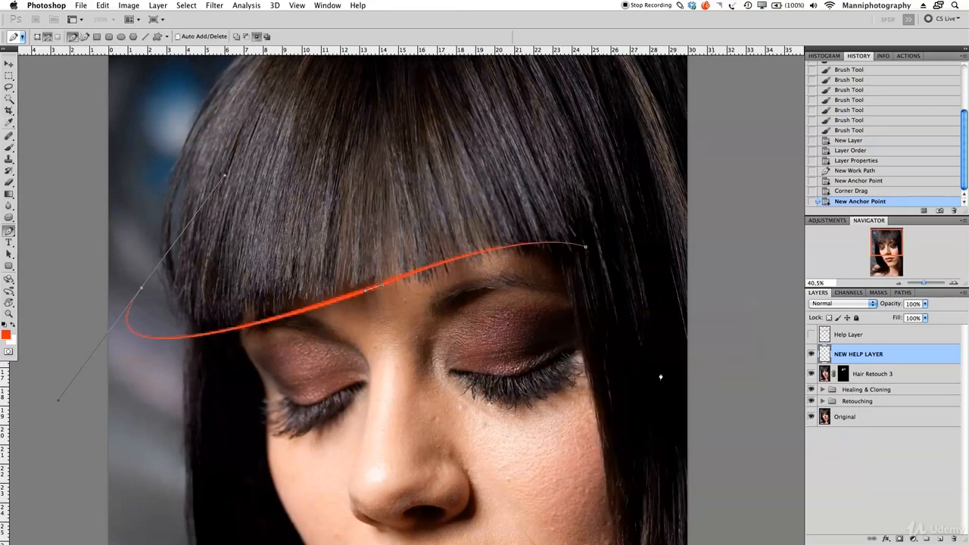
pyautogui.rightClick(408, 301)
pyautogui.press('Escape')
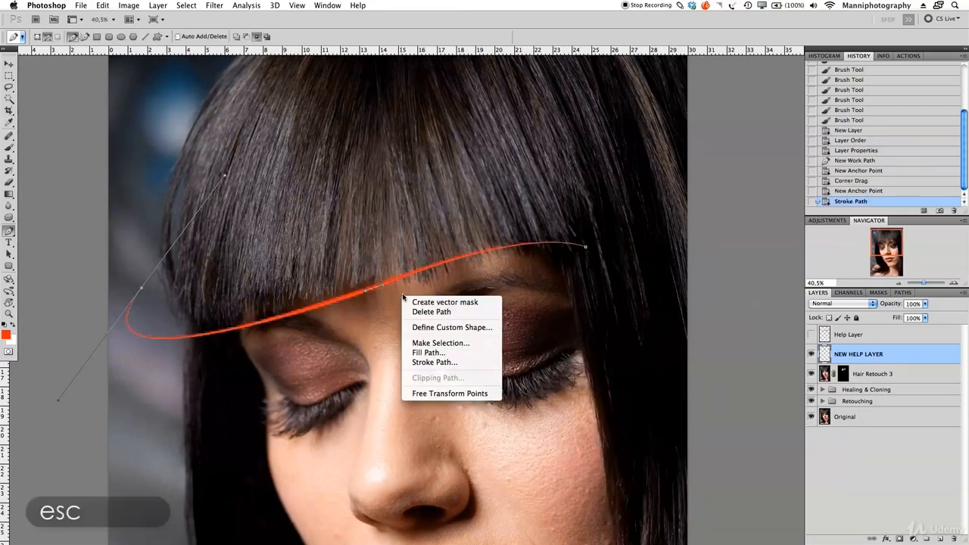
pyautogui.press('Escape')
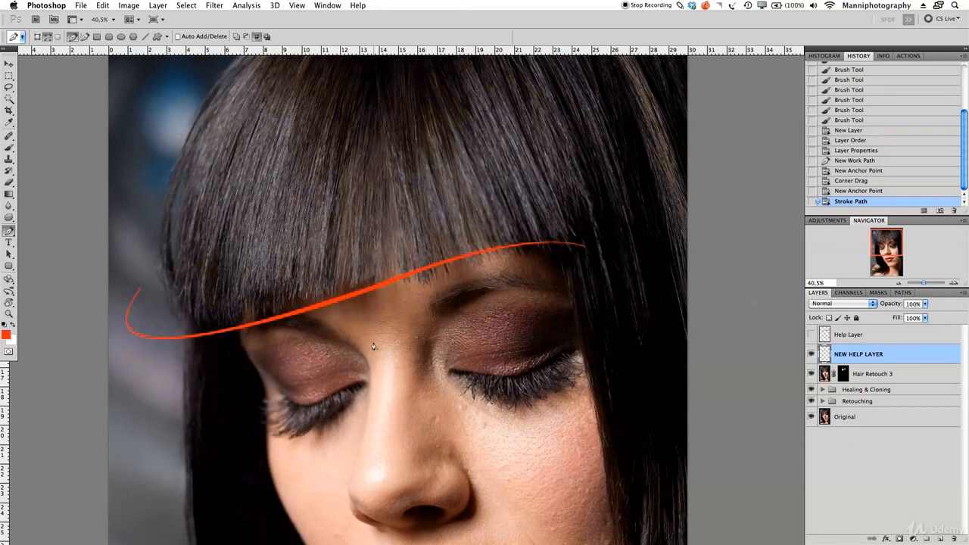
# Move the red guide line onto the fringe's lower edge with a rotation of about 4.16°, and hide its layer.
pyautogui.press('v')
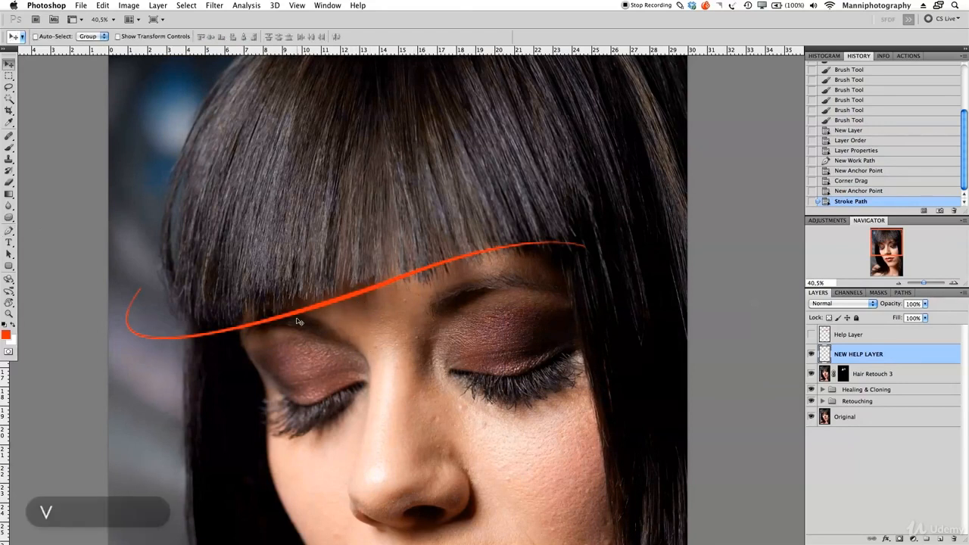
pyautogui.moveTo(296, 324); pyautogui.dragTo(310, 306)
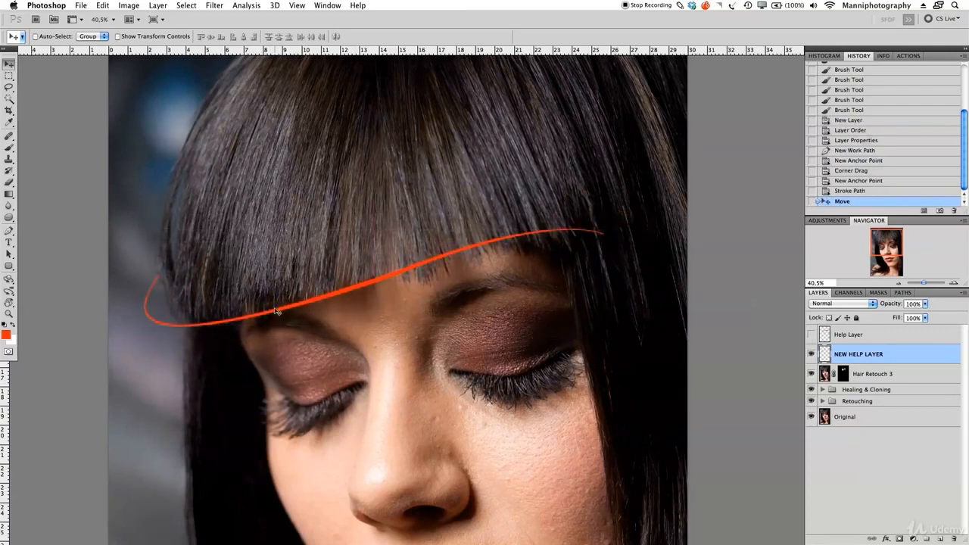
pyautogui.press('super+t')
pyautogui.moveTo(602, 179); pyautogui.dragTo(606, 189)
pyautogui.moveTo(440, 296); pyautogui.dragTo(438, 304)
pyautogui.moveTo(639, 178); pyautogui.dragTo(640, 187)
pyautogui.moveTo(448, 270); pyautogui.dragTo(439, 273)
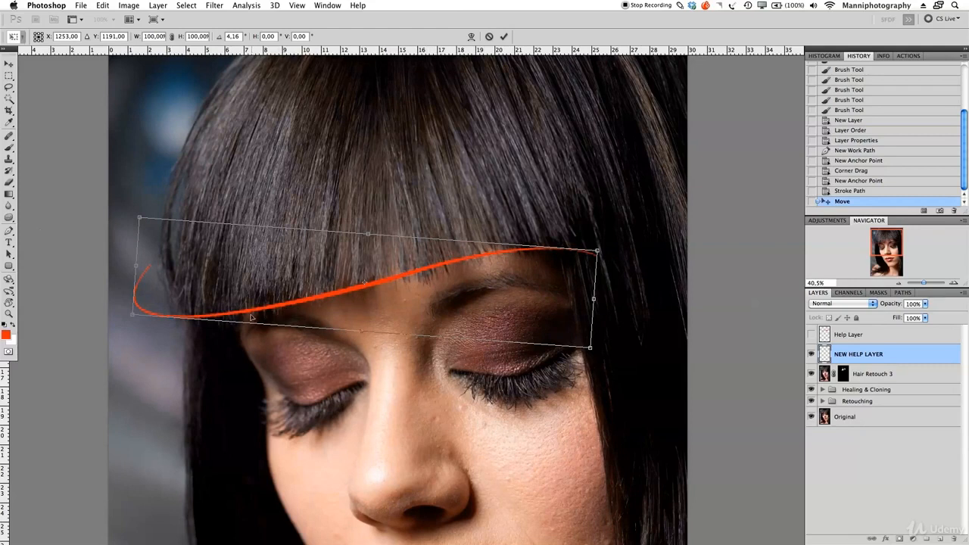
pyautogui.moveTo(301, 304); pyautogui.dragTo(299, 305)
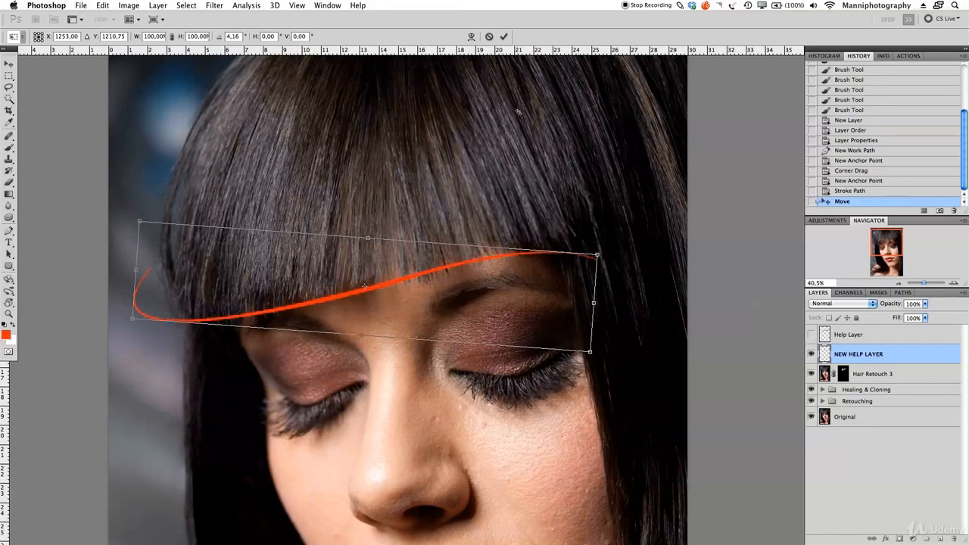
pyautogui.click(505, 36)
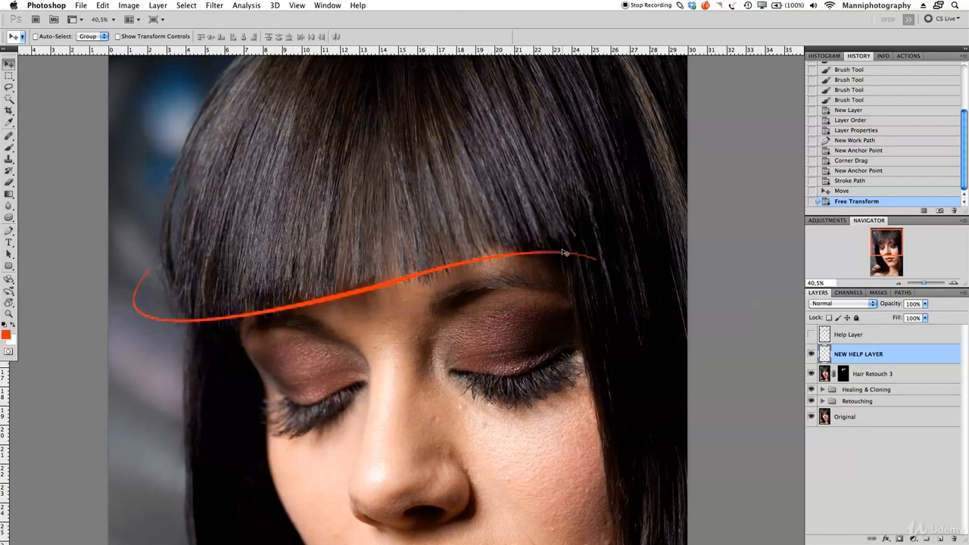
pyautogui.moveTo(370, 294); pyautogui.dragTo(371, 291)
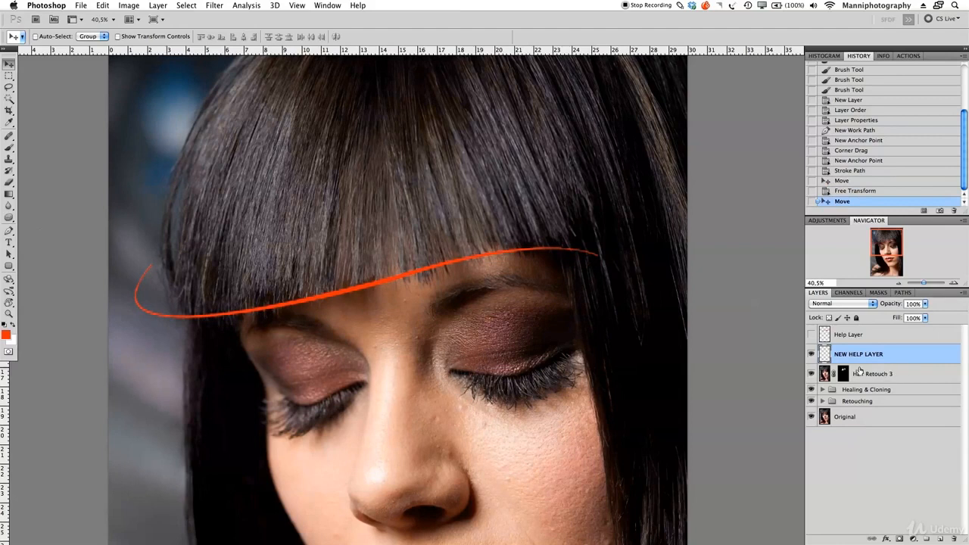
pyautogui.click(812, 354)
# Place the Hair Retouch 3 layer in a group named "Hair blur" and collapse the group.
pyautogui.click(894, 376)
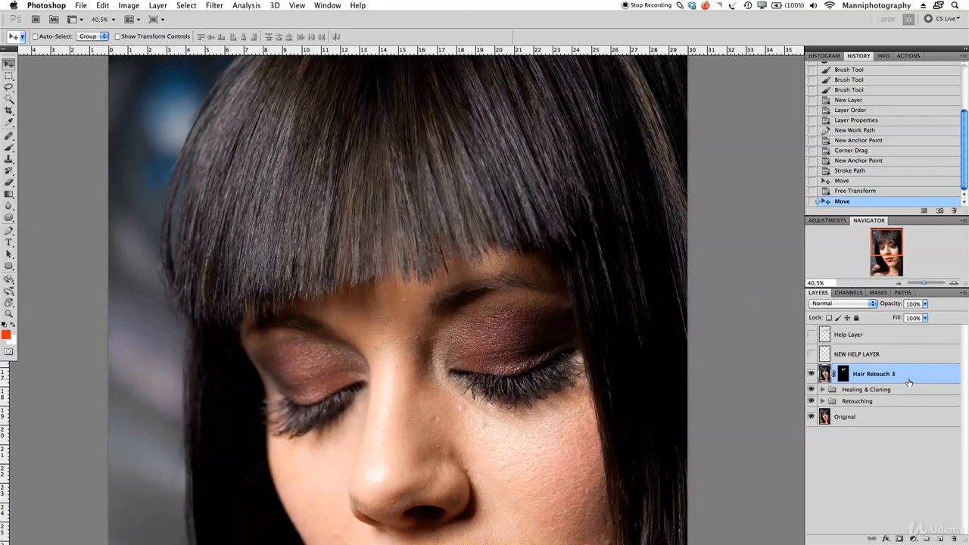
pyautogui.press('super+g')
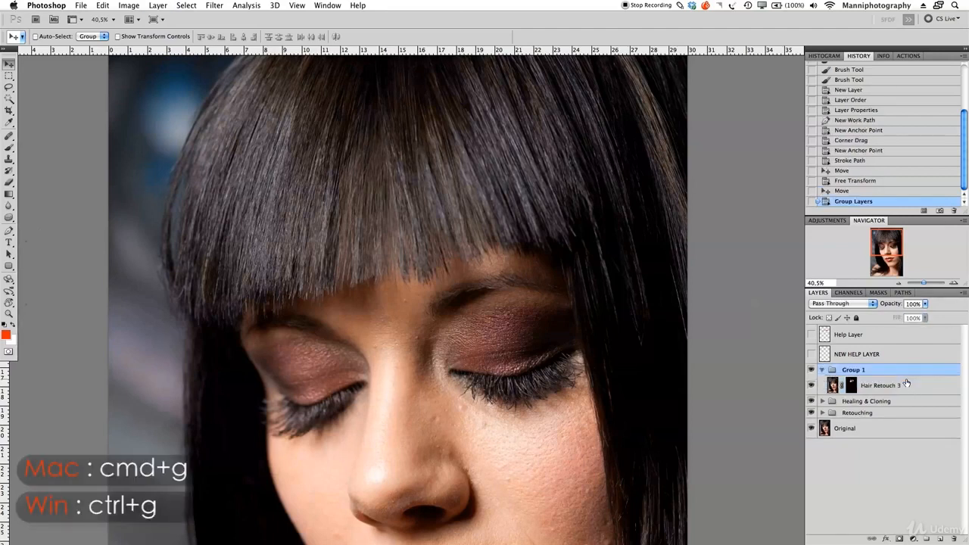
pyautogui.doubleClick(853, 370)
pyautogui.write('New')
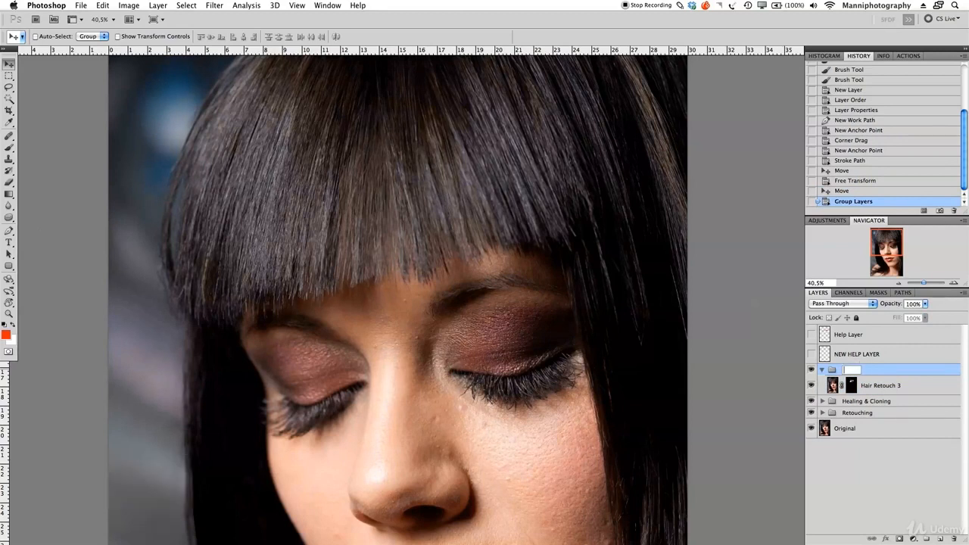
pyautogui.write('i blur')
pyautogui.press('Return')
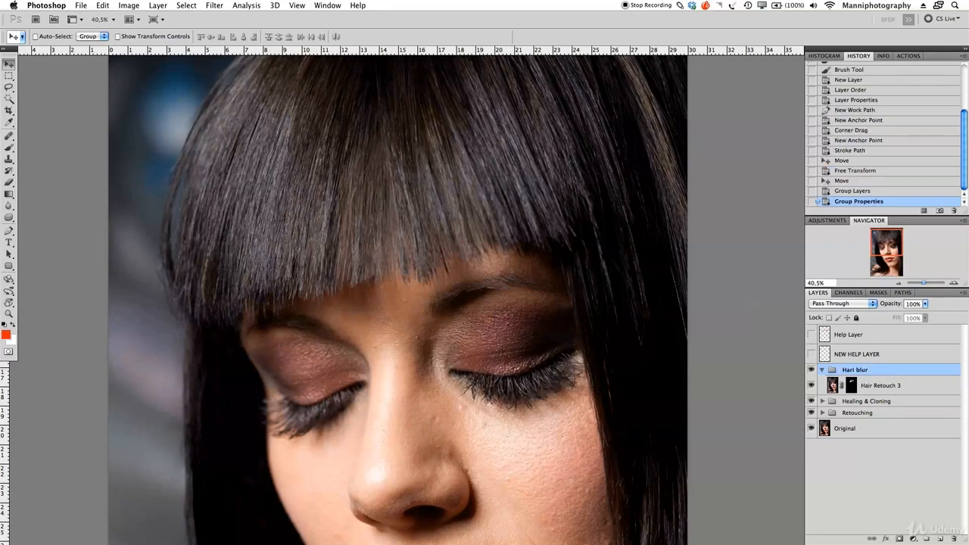
pyautogui.doubleClick(855, 369)
pyautogui.write('ir')
pyautogui.press('Return')
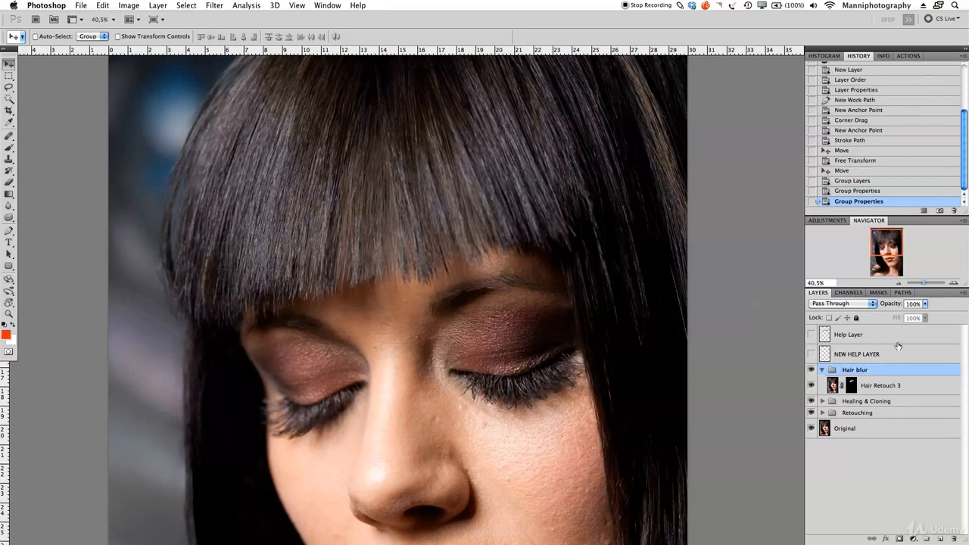
pyautogui.click(823, 370)
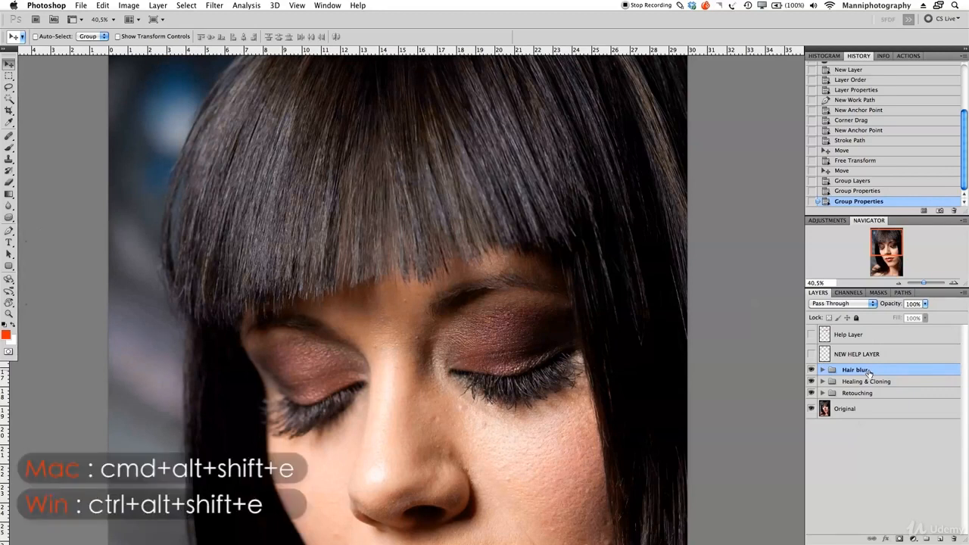
# Stamp all visible layers into a merged layer above the Hair blur group and name it "new layer".
pyautogui.press('super+alt+shift+e')
pyautogui.doubleClick(855, 373)
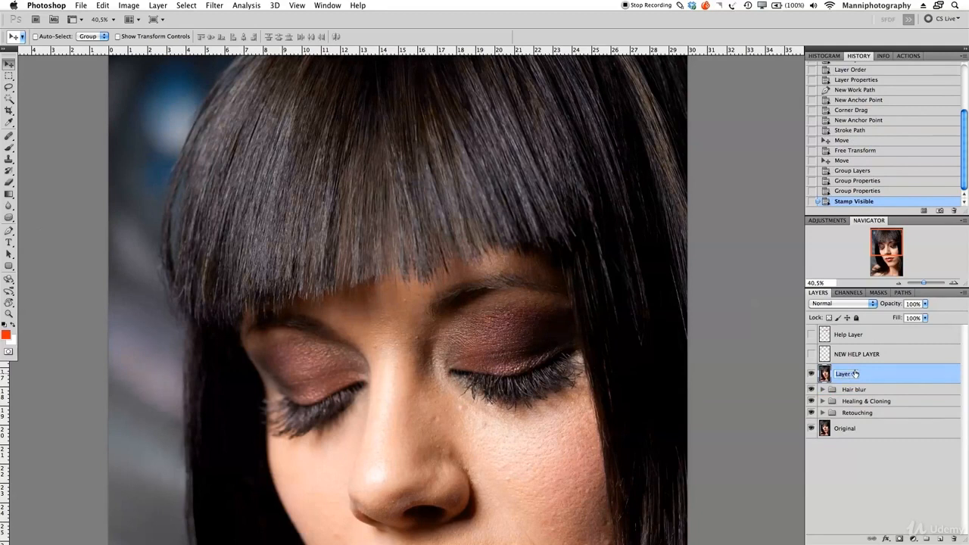
pyautogui.press('BackSpace')
pyautogui.press('Return')
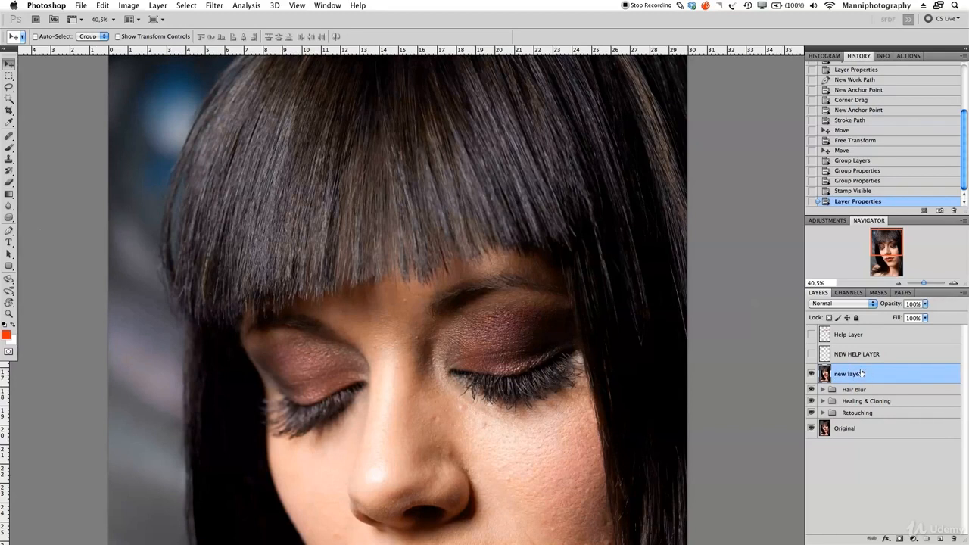
# Activate the Healing Brush with Normal mode, a sampled source and sampling limited to the current layer.
pyautogui.press('j')
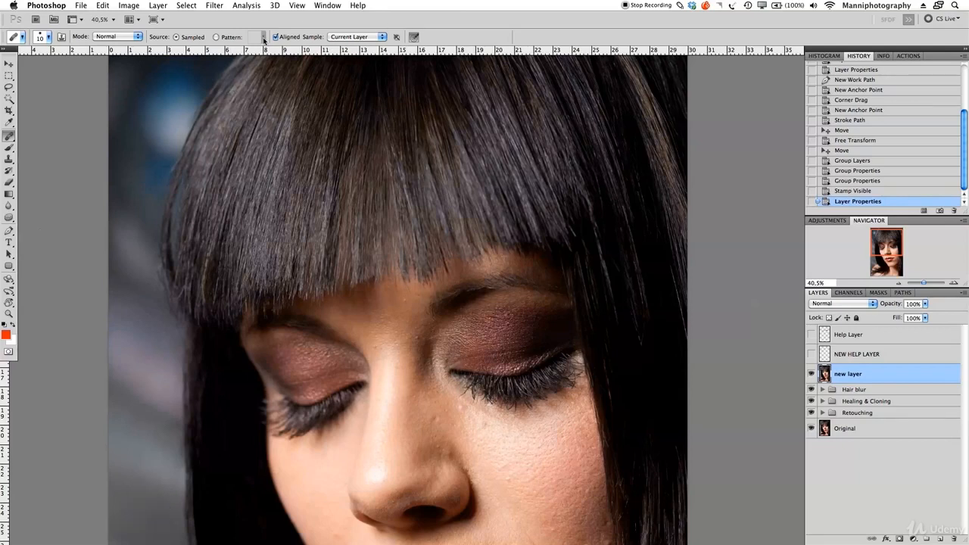
pyautogui.click(106, 36)
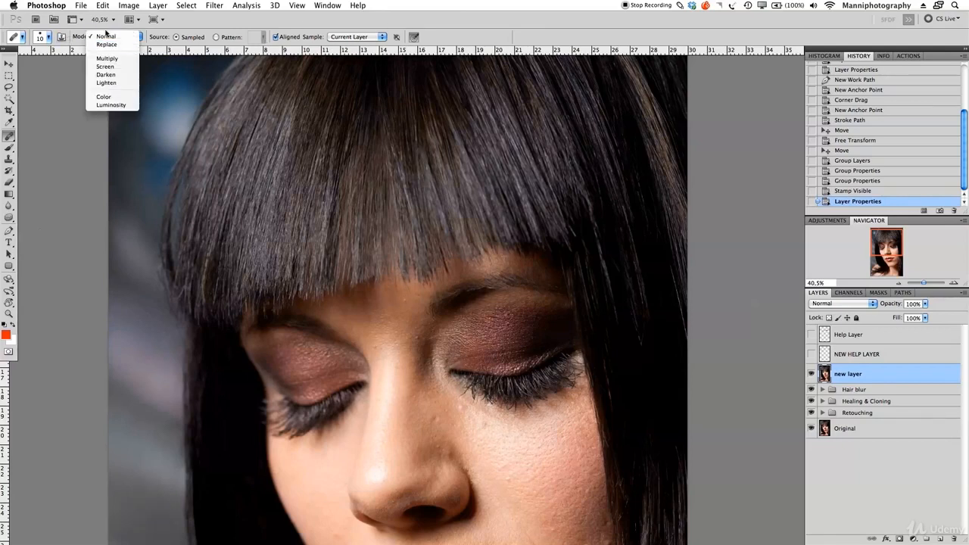
pyautogui.click(109, 36)
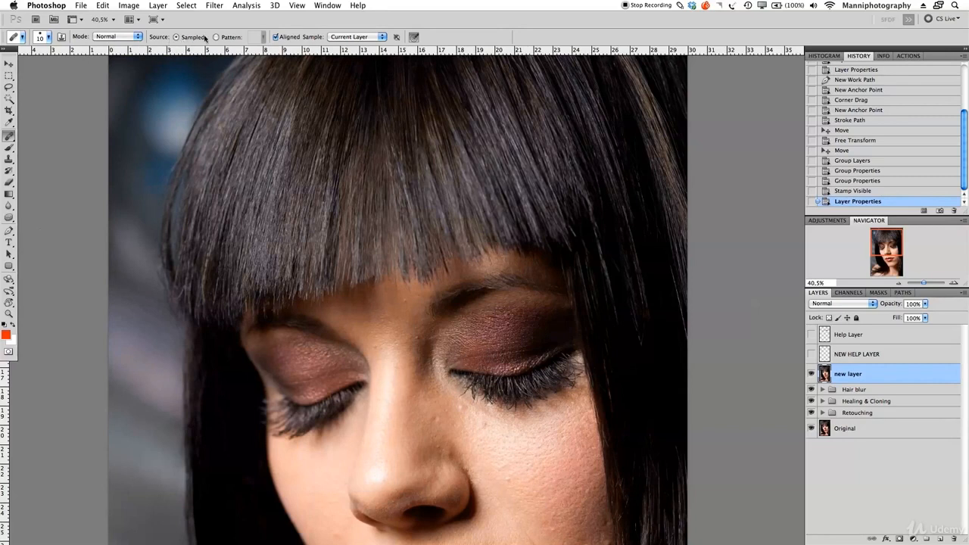
pyautogui.click(362, 37)
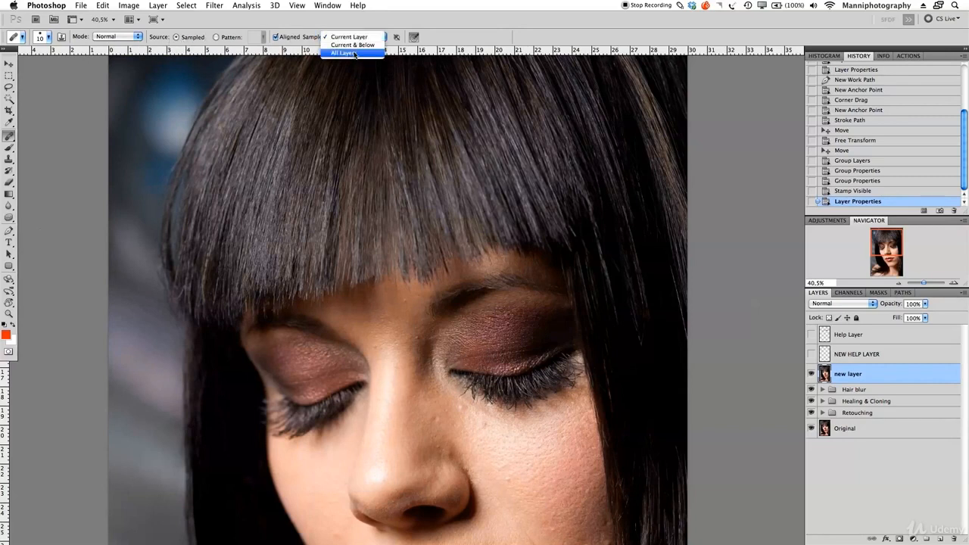
pyautogui.click(359, 38)
# Show the NEW HELP LAYER guide line and keep the merged "new layer" active for healing.
pyautogui.click(810, 353)
pyautogui.click(868, 360)
pyautogui.click(869, 373)
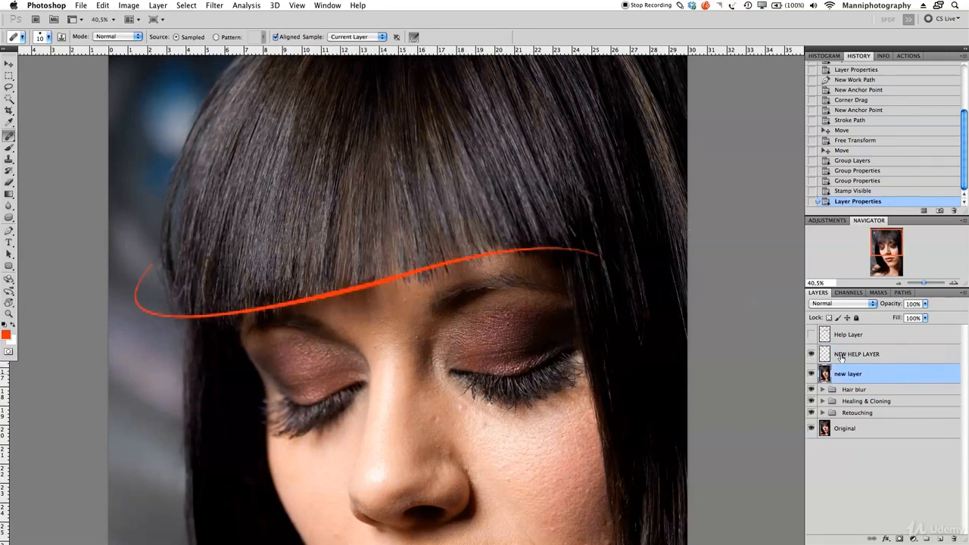
# Heal the stray hair tips below the red guide line above the left eyebrow, using nearby skin as source.
pyautogui.moveTo(925, 285); pyautogui.dragTo(929, 285)
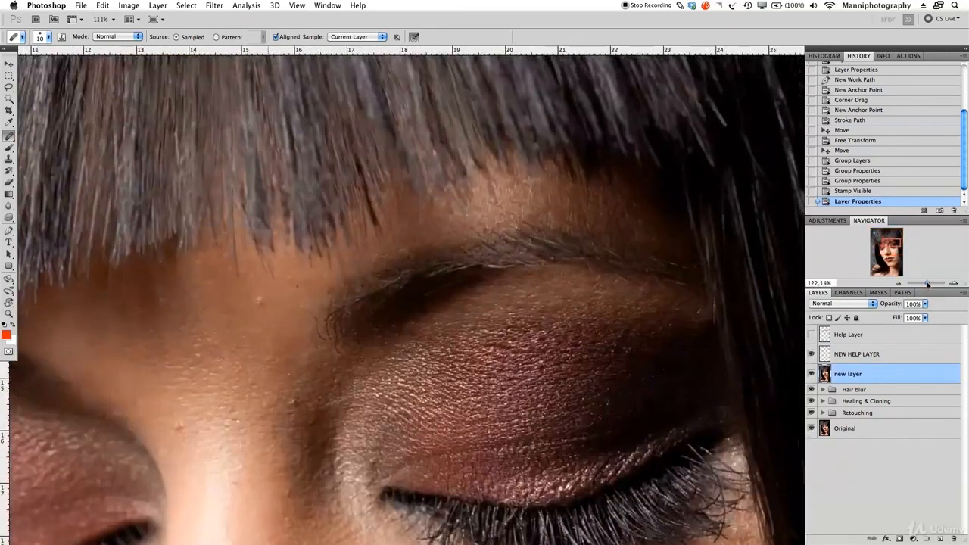
pyautogui.moveTo(322, 349); pyautogui.dragTo(628, 332)
pyautogui.moveTo(510, 369)
pyautogui.mouseDown()
pyautogui.moveTo(522, 371)
pyautogui.moveTo(456, 394)
pyautogui.mouseUp()
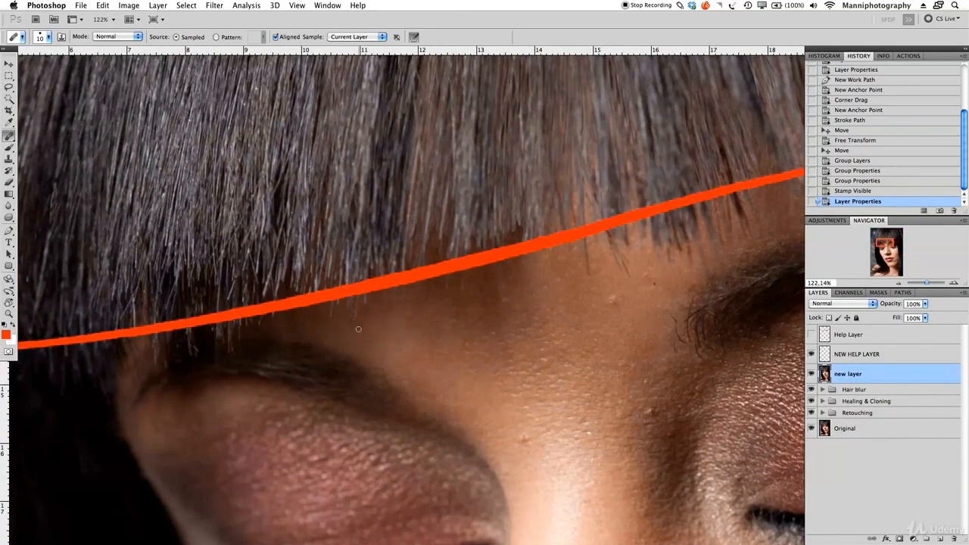
pyautogui.click(329, 312)
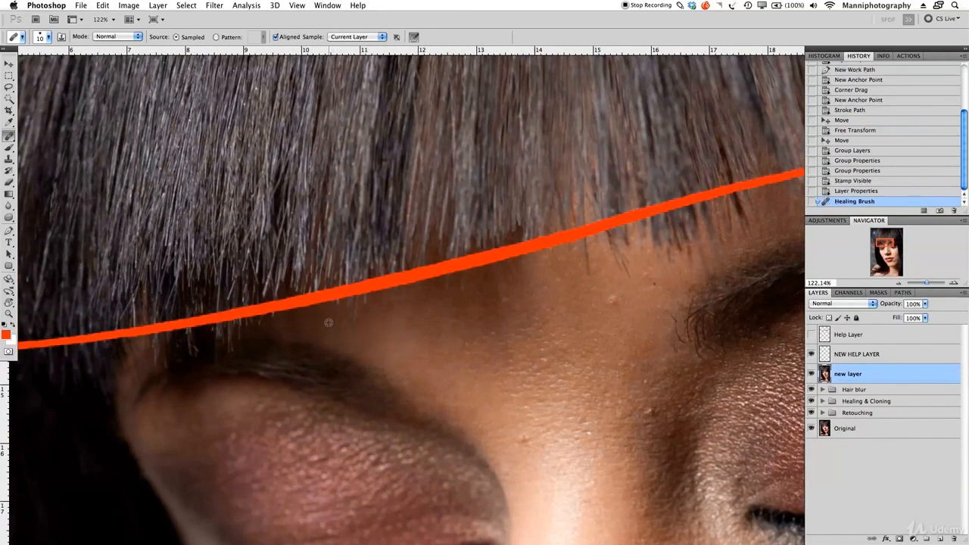
pyautogui.click(331, 311)
pyautogui.click(329, 318)
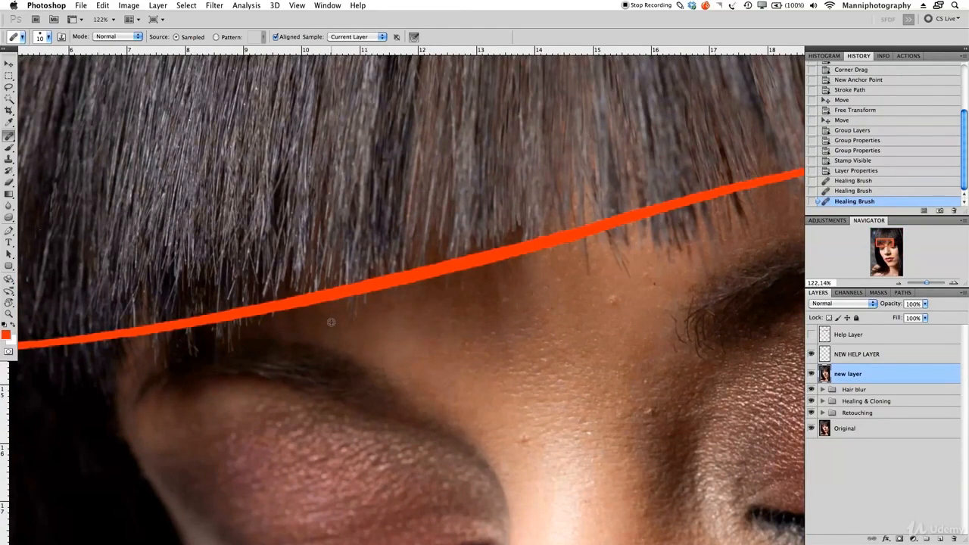
pyautogui.click(340, 306)
pyautogui.click(328, 323)
pyautogui.click(369, 325)
pyautogui.click(372, 318)
pyautogui.click(396, 306)
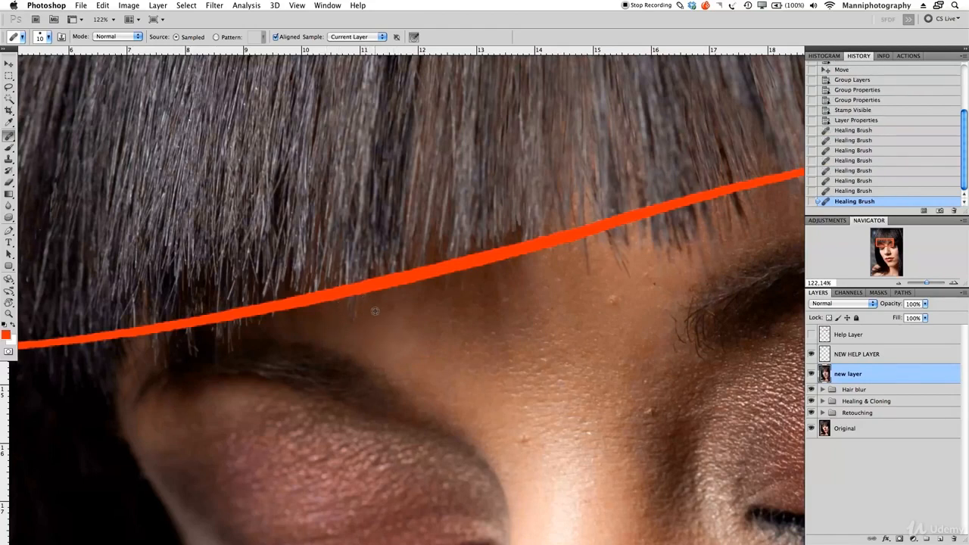
pyautogui.click(364, 297)
pyautogui.click(363, 302)
pyautogui.click(370, 336)
pyautogui.click(358, 309)
pyautogui.click(363, 310)
pyautogui.click(362, 333)
pyautogui.click(364, 314)
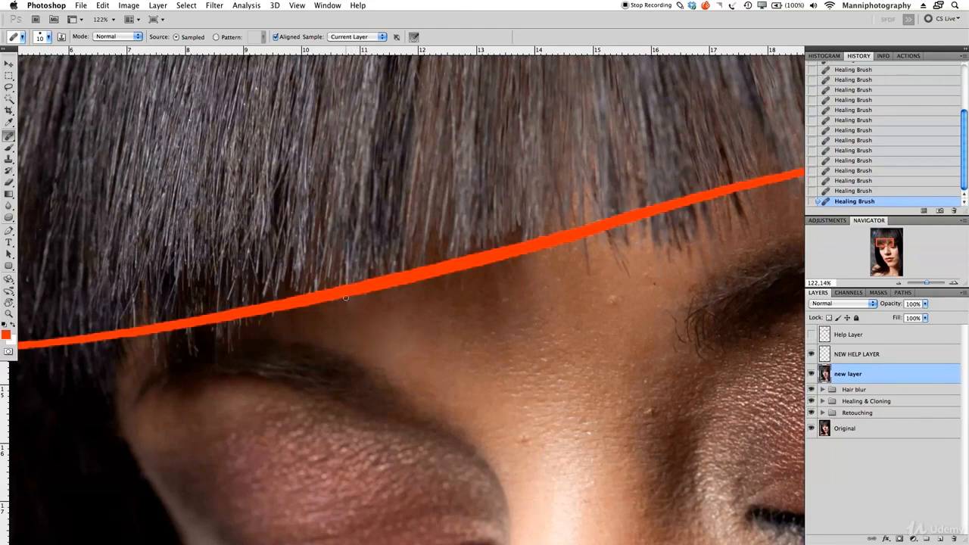
pyautogui.keyDown('alt'); pyautogui.click(361, 309); pyautogui.keyUp('alt')
pyautogui.click(352, 326)
# Heal the hair tips hanging below the guide line between the eyebrows with an enlarged brush, and reduce the brush to 20.
pyautogui.click(812, 354)
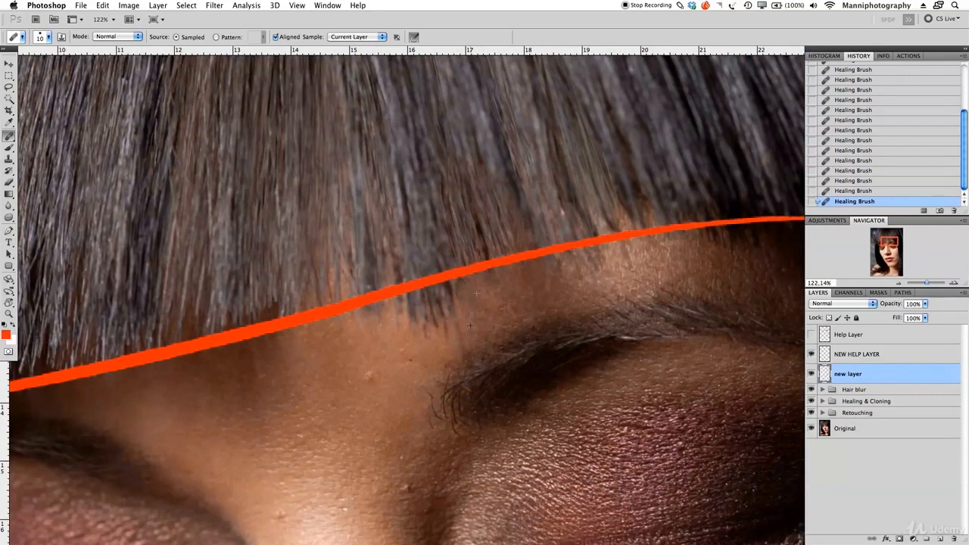
pyautogui.press(']')
pyautogui.press(']')
pyautogui.press(']')
pyautogui.press(']')
pyautogui.press(']')
pyautogui.moveTo(452, 319)
pyautogui.mouseDown()
pyautogui.moveTo(437, 293)
pyautogui.moveTo(365, 323)
pyautogui.moveTo(409, 309)
pyautogui.mouseUp()
pyautogui.keyDown('alt'); pyautogui.click(368, 328); pyautogui.keyUp('alt')
pyautogui.press('[')
pyautogui.press('[')
pyautogui.press('[')
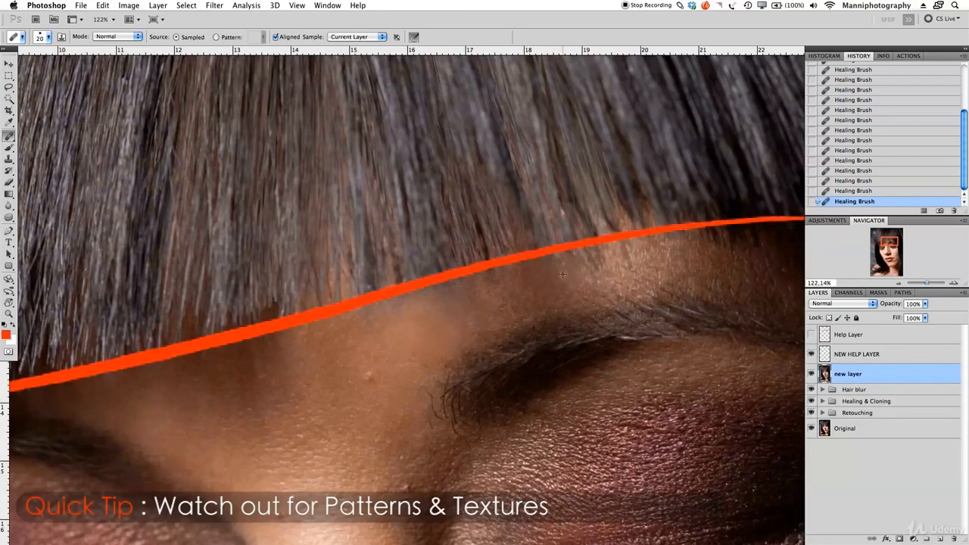
# Heal the hair ends below the guide line at the left eyebrow's outer end with a brush size of 9.
pyautogui.hscroll(-10, 454, 287)
pyautogui.press('[')
pyautogui.press('[')
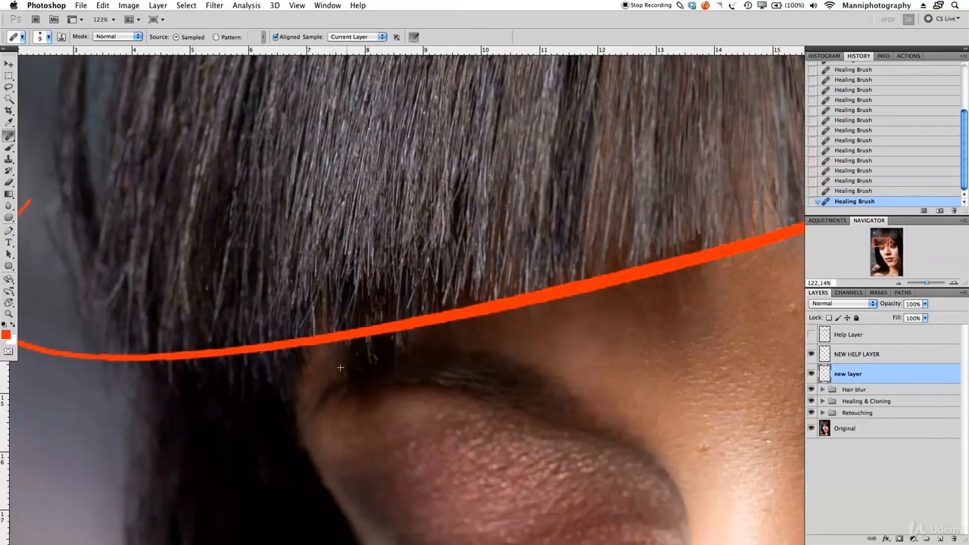
pyautogui.click(402, 342)
pyautogui.click(402, 349)
pyautogui.click(402, 334)
pyautogui.moveTo(599, 209); pyautogui.dragTo(439, 235)
pyautogui.click(366, 333)
# Examine the healed fringe edge with and without the guide line, both close up and over the whole fringe.
pyautogui.moveTo(787, 152); pyautogui.dragTo(439, 202)
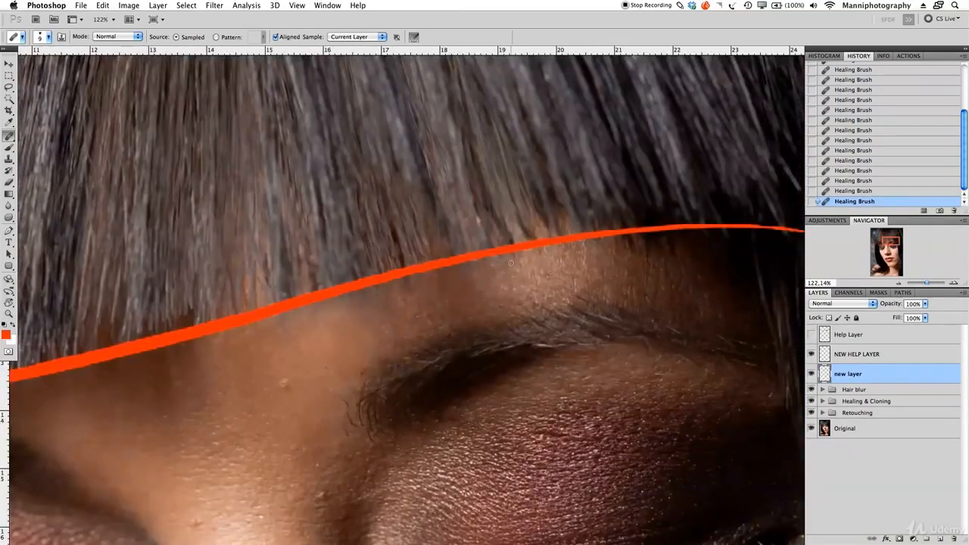
pyautogui.moveTo(592, 283)
pyautogui.mouseDown()
pyautogui.moveTo(639, 262)
pyautogui.moveTo(424, 325)
pyautogui.moveTo(579, 287)
pyautogui.mouseUp()
pyautogui.moveTo(461, 330); pyautogui.dragTo(487, 322)
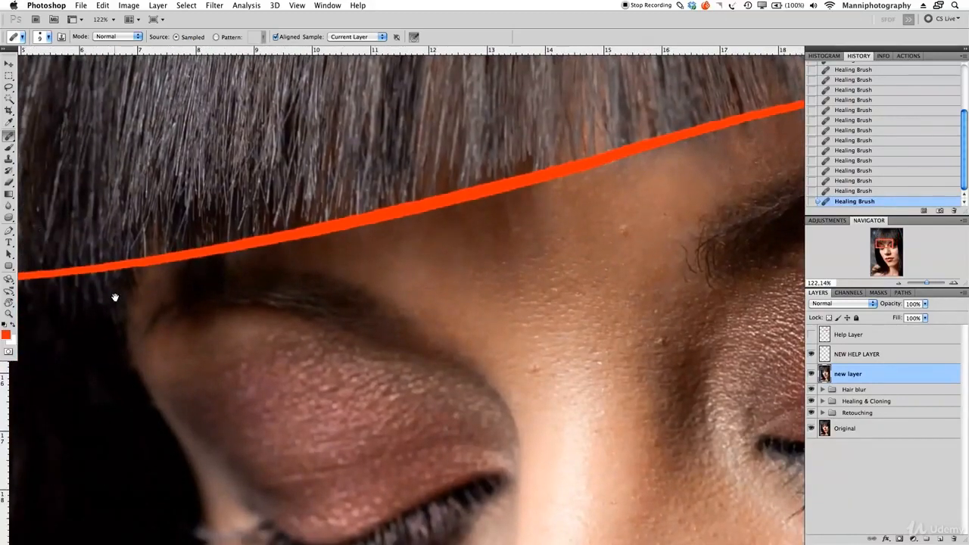
pyautogui.moveTo(515, 257); pyautogui.dragTo(325, 316)
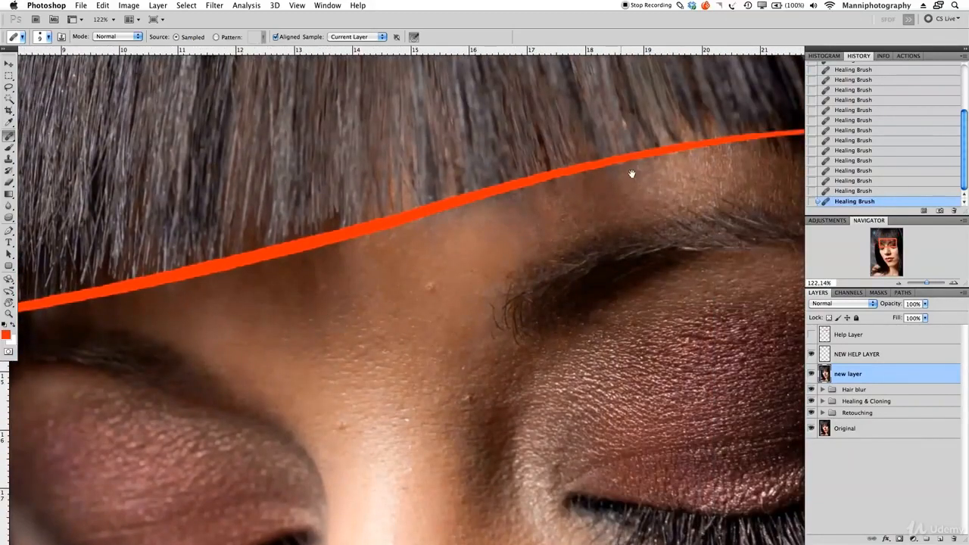
pyautogui.moveTo(670, 177); pyautogui.dragTo(658, 187)
pyautogui.click(811, 354)
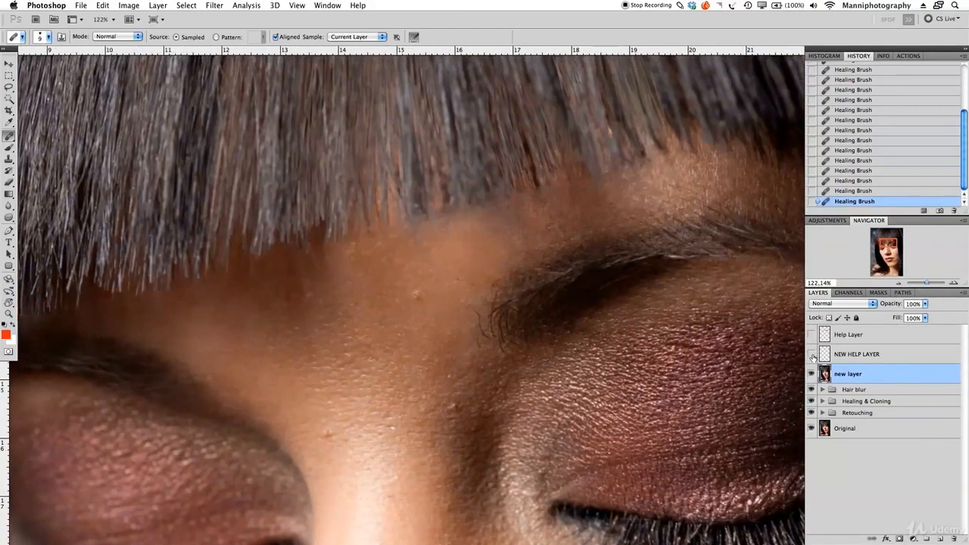
pyautogui.click(811, 355)
pyautogui.click(811, 354)
pyautogui.hscroll(-3, 545, 316)
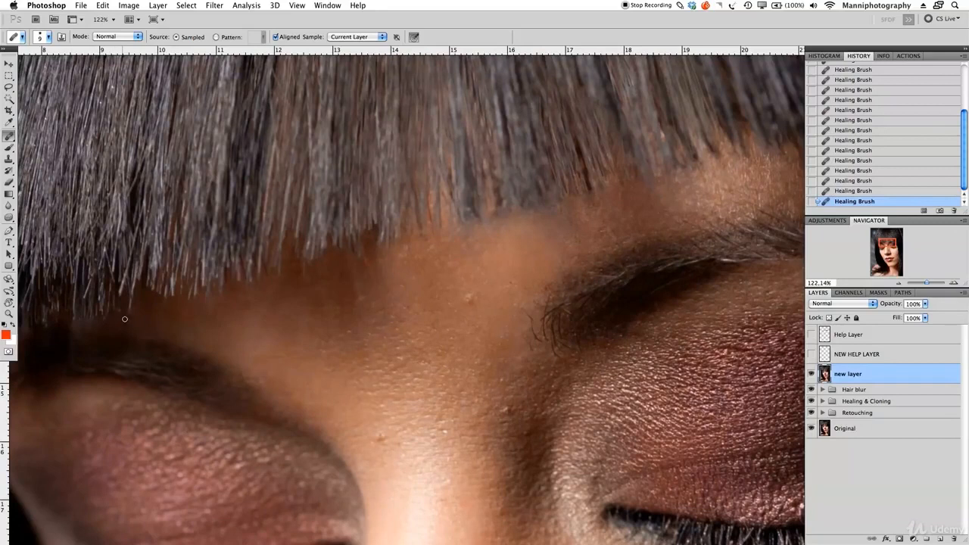
pyautogui.hscroll(3, 383, 288)
pyautogui.scroll(2, 384, 288)
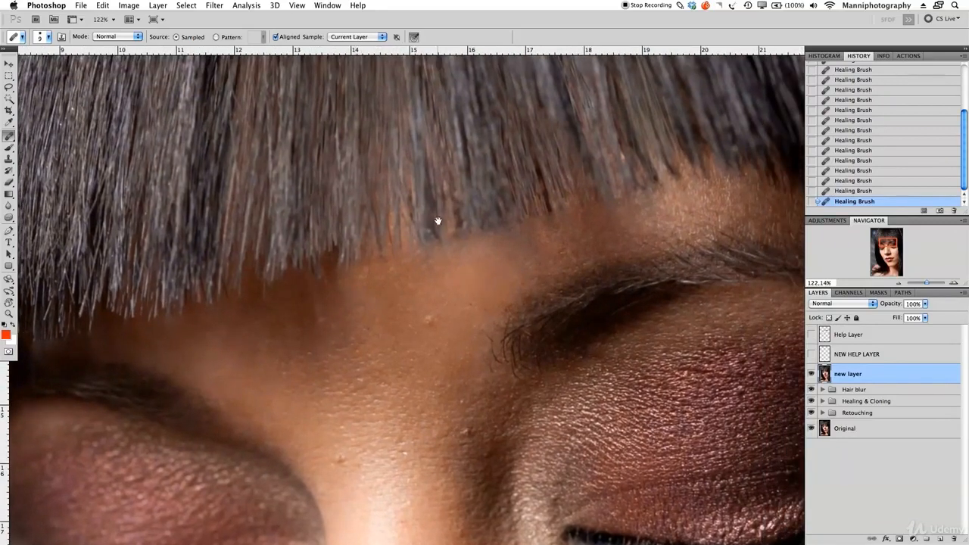
pyautogui.moveTo(492, 253); pyautogui.dragTo(477, 264)
pyautogui.moveTo(469, 229); pyautogui.dragTo(426, 227)
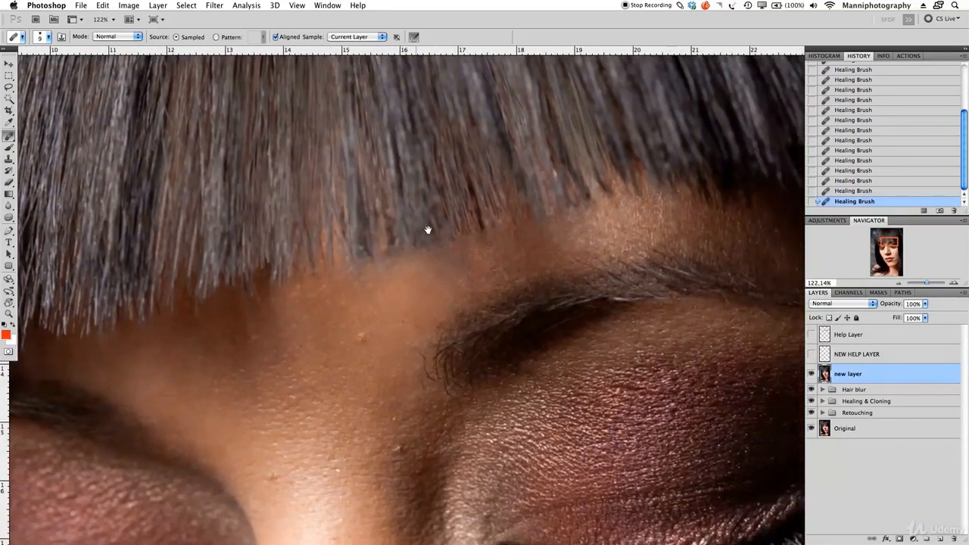
pyautogui.moveTo(928, 283); pyautogui.dragTo(922, 282)
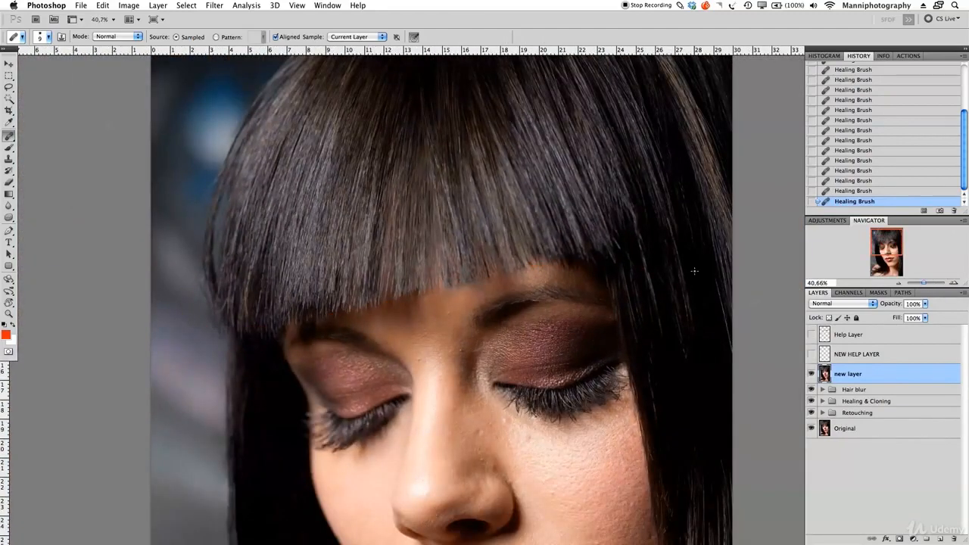
pyautogui.moveTo(924, 283); pyautogui.dragTo(926, 287)
pyautogui.moveTo(635, 328); pyautogui.dragTo(554, 312)
# Show the guide line again and undo the most recent series of healing strokes.
pyautogui.click(811, 353)
pyautogui.moveTo(758, 371); pyautogui.dragTo(553, 345)
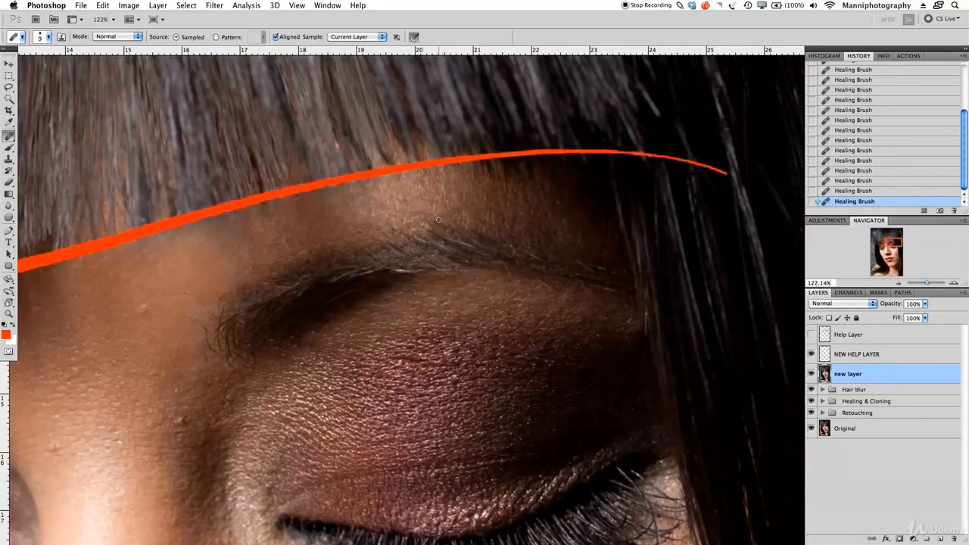
pyautogui.hotkey('ctrl', 'alt', 'z')
pyautogui.hotkey('ctrl', 'alt', 'z')
pyautogui.hotkey('ctrl', 'alt', 'z')
pyautogui.hotkey('ctrl', 'alt', 'z')
pyautogui.hotkey('ctrl', 'alt', 'z')
pyautogui.hotkey('ctrl', 'alt', 'z')
pyautogui.hotkey('ctrl', 'alt', 'z')
pyautogui.hotkey('ctrl', 'alt', 'z')
pyautogui.hotkey('ctrl', 'alt', 'z')
pyautogui.hotkey('ctrl', 'alt', 'z')
pyautogui.hotkey('ctrl', 'alt', 'z')
pyautogui.hotkey('ctrl', 'alt', 'z')
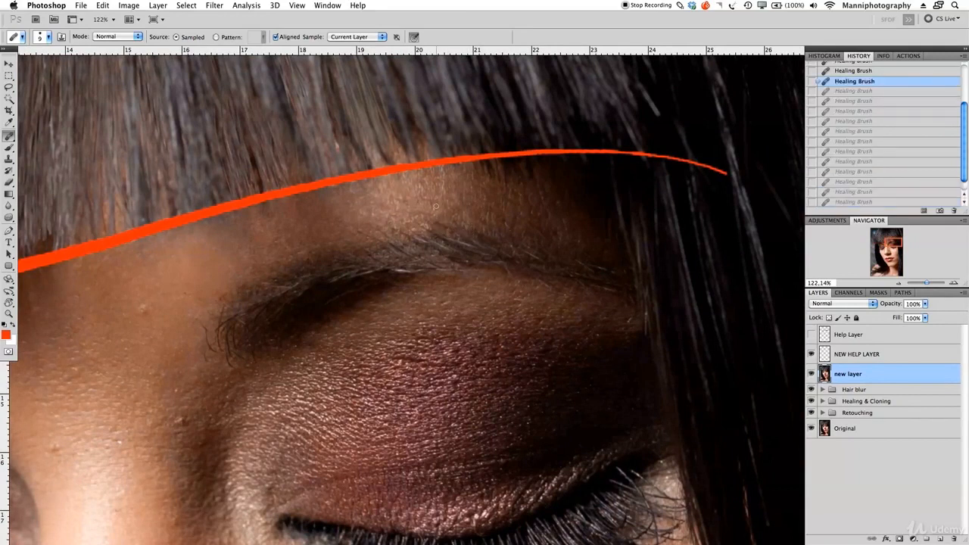
# Heal the skin between the guide line and the right eyebrow with short strokes sampled from nearby skin.
pyautogui.click(421, 210)
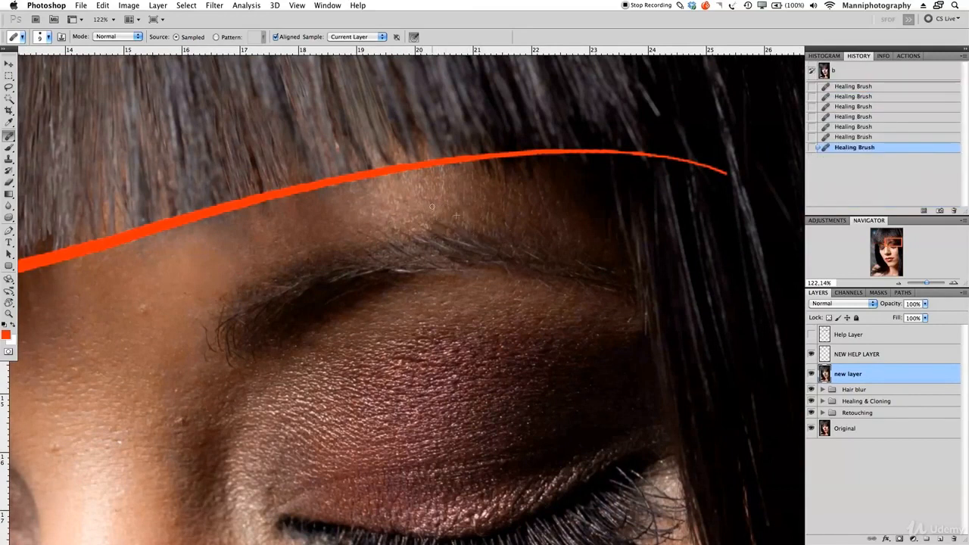
pyautogui.moveTo(431, 206); pyautogui.dragTo(440, 196)
pyautogui.click(413, 203)
pyautogui.click(432, 212)
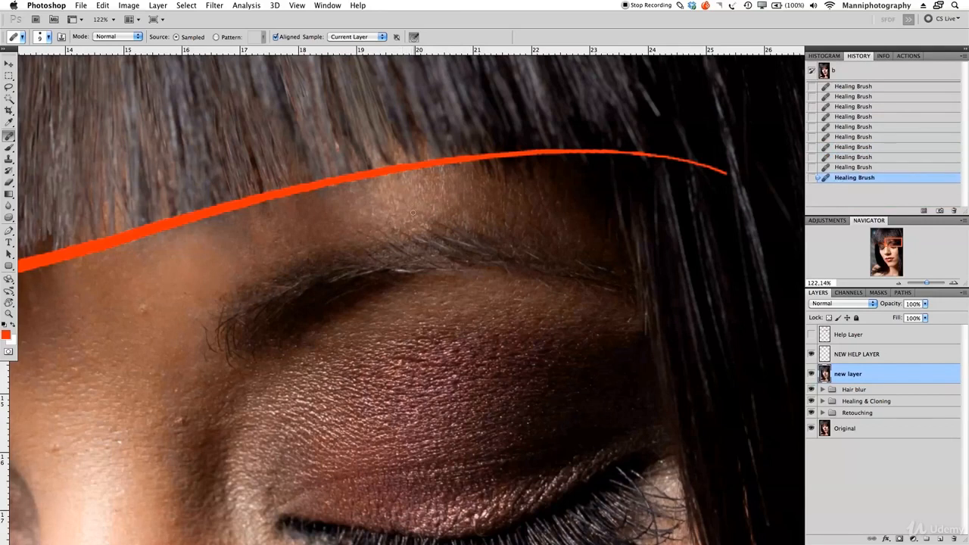
pyautogui.click(430, 215)
pyautogui.click(472, 238)
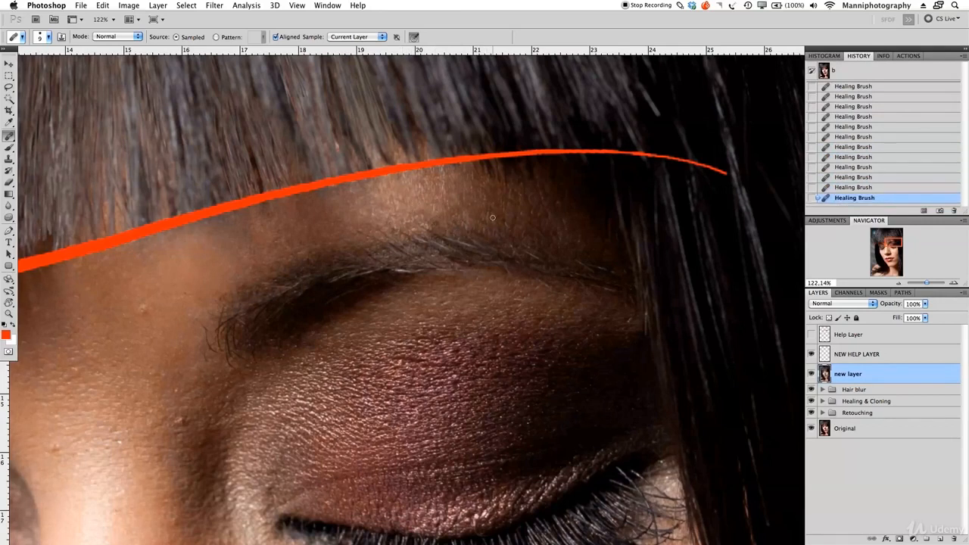
pyautogui.click(464, 207)
pyautogui.click(435, 211)
pyautogui.click(434, 224)
pyautogui.click(417, 234)
pyautogui.click(432, 229)
pyautogui.click(395, 228)
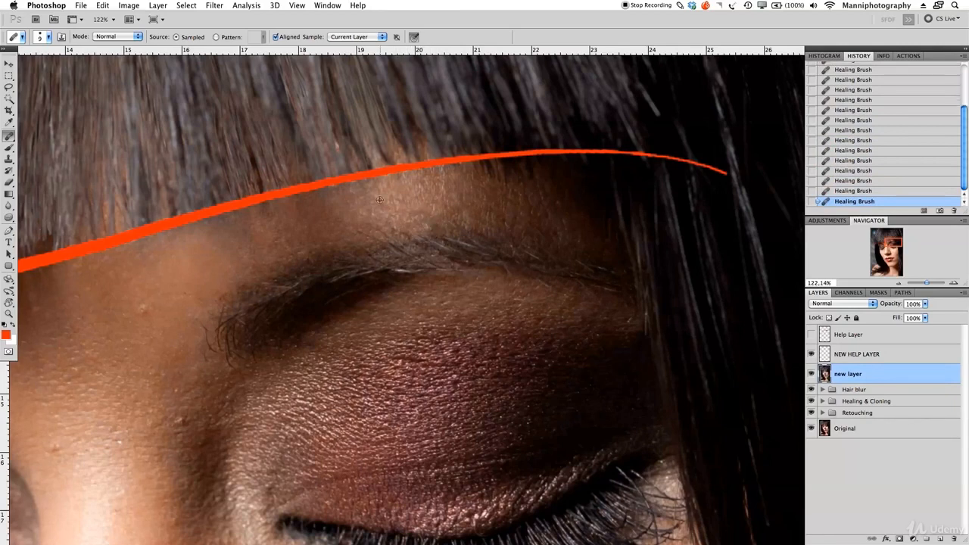
pyautogui.click(406, 243)
pyautogui.moveTo(384, 230)
pyautogui.mouseDown()
pyautogui.moveTo(352, 215)
pyautogui.moveTo(362, 238)
pyautogui.mouseUp()
# Hide the NEW HELP LAYER guide line and review the healed edge across the whole fringe.
pyautogui.moveTo(376, 268); pyautogui.dragTo(625, 265)
pyautogui.moveTo(522, 340); pyautogui.dragTo(753, 292)
pyautogui.moveTo(465, 356)
pyautogui.mouseDown()
pyautogui.moveTo(498, 342)
pyautogui.moveTo(465, 358)
pyautogui.mouseUp()
pyautogui.click(812, 354)
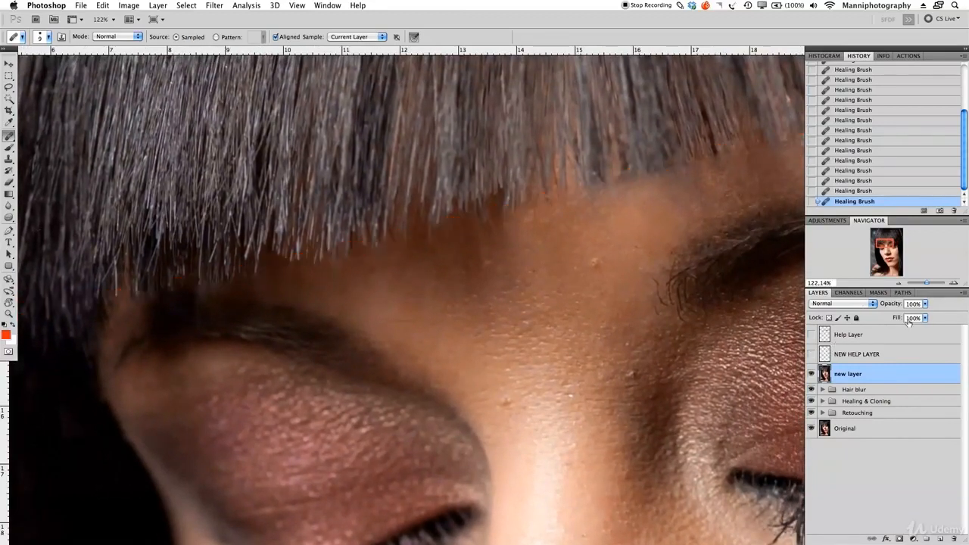
pyautogui.moveTo(929, 286); pyautogui.dragTo(925, 286)
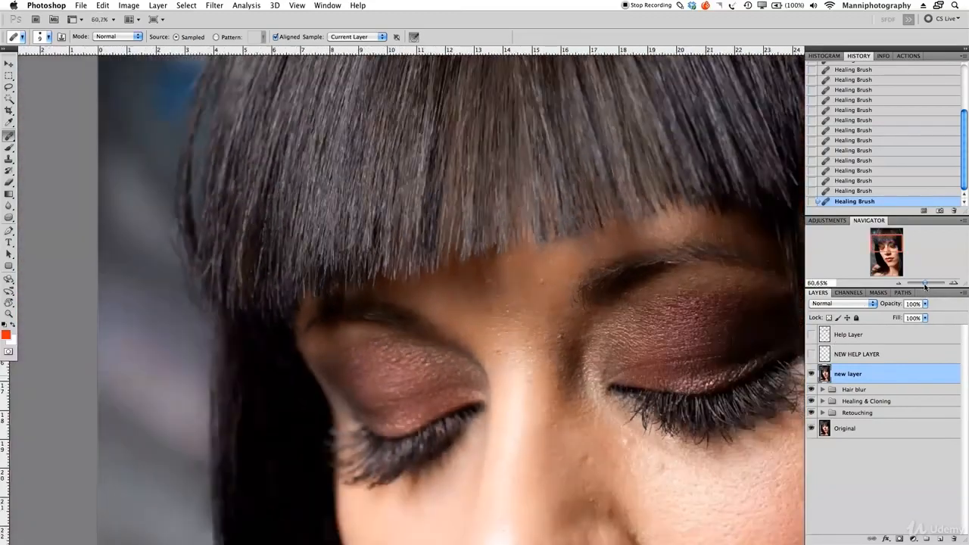
pyautogui.moveTo(789, 320); pyautogui.dragTo(762, 326)
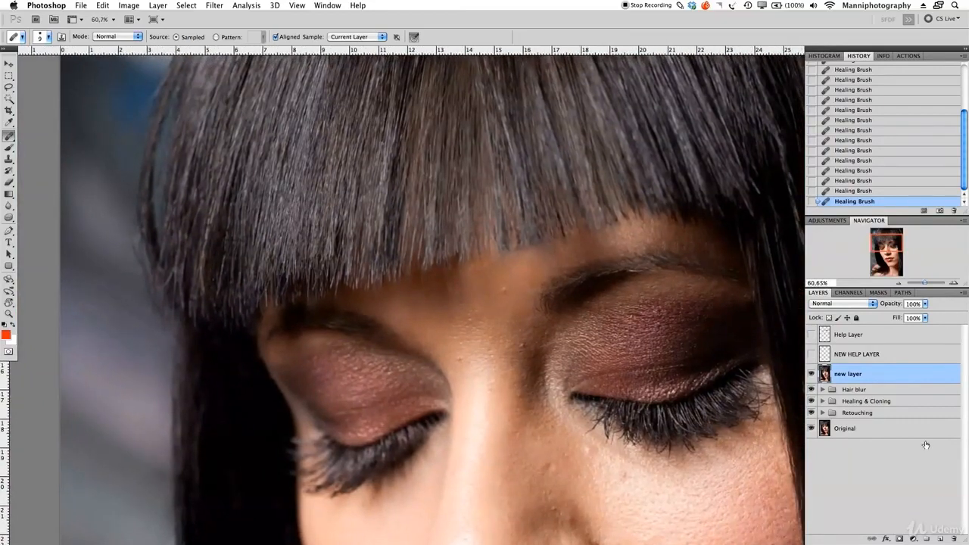
# Add an empty layer above "new layer" and set the Clone Stamp to Darken mode.
pyautogui.click(939, 538)
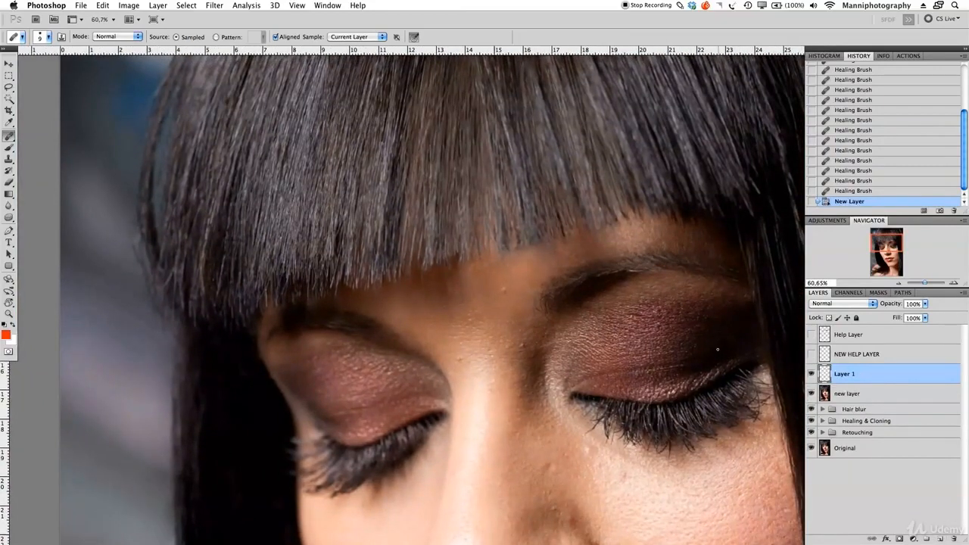
pyautogui.press('c')
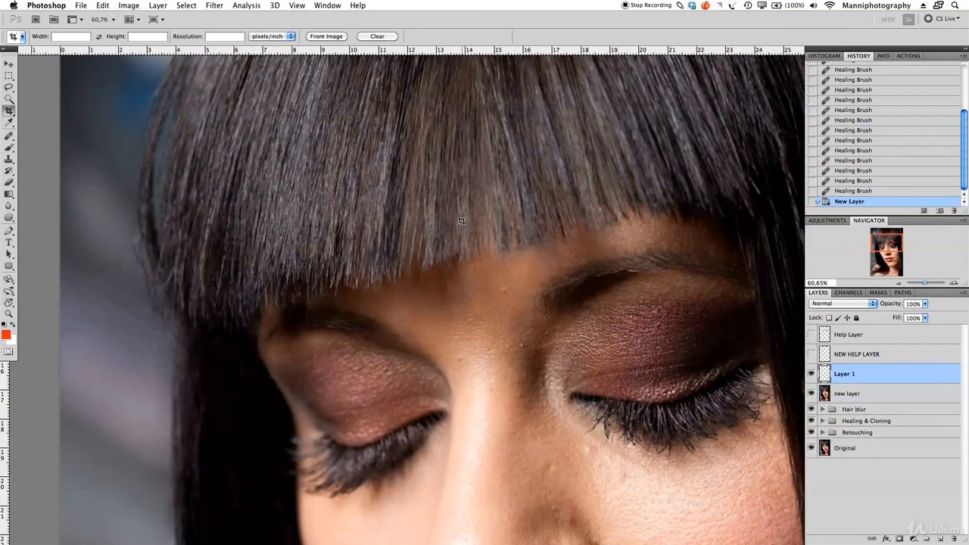
pyautogui.press('s')
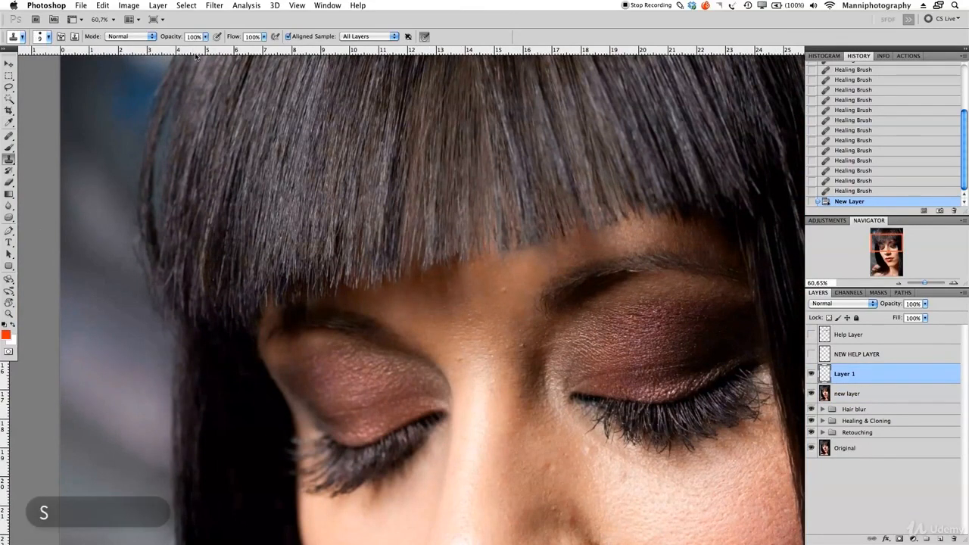
pyautogui.click(122, 36)
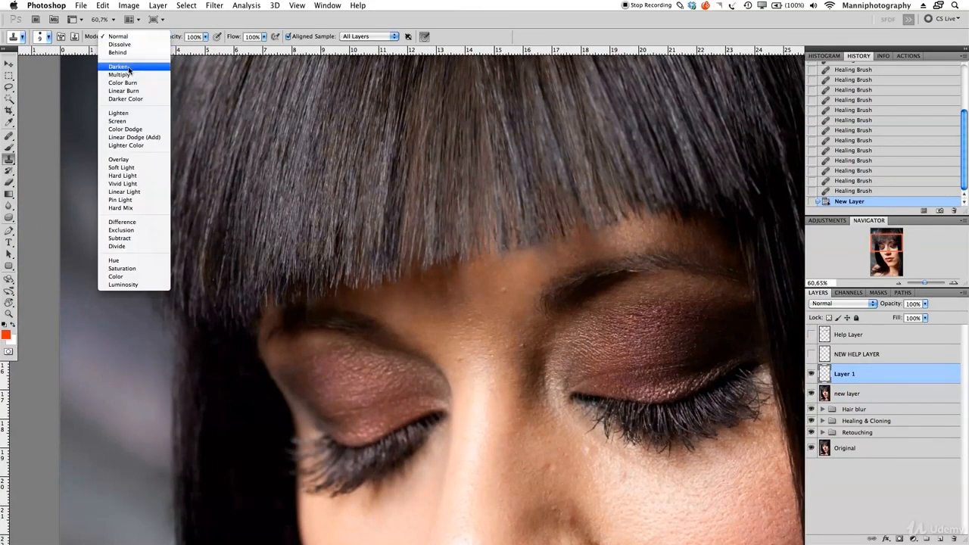
pyautogui.click(128, 68)
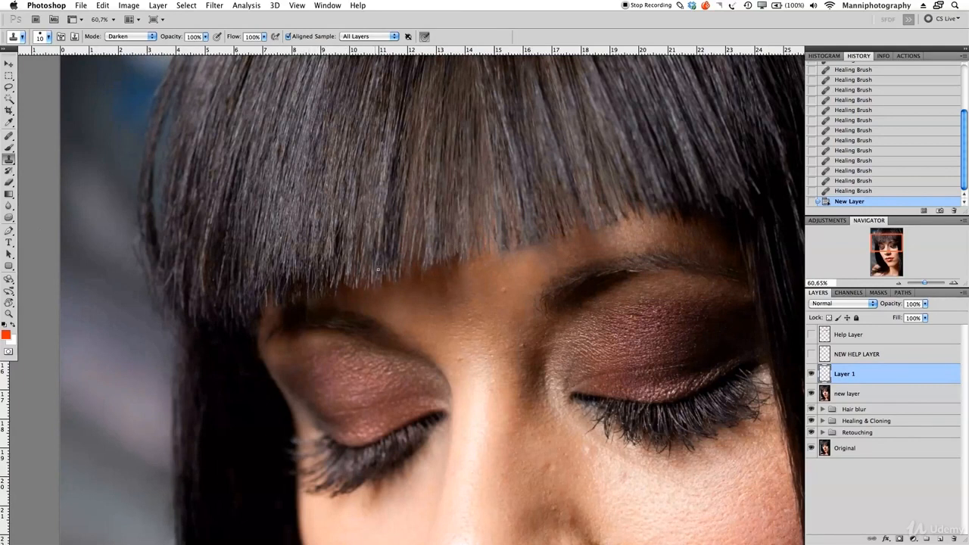
# Clone hair strands along the middle of the fringe edge above the nose bridge, sampling the hair just above.
pyautogui.moveTo(393, 269); pyautogui.dragTo(408, 267)
pyautogui.moveTo(927, 284); pyautogui.dragTo(930, 283)
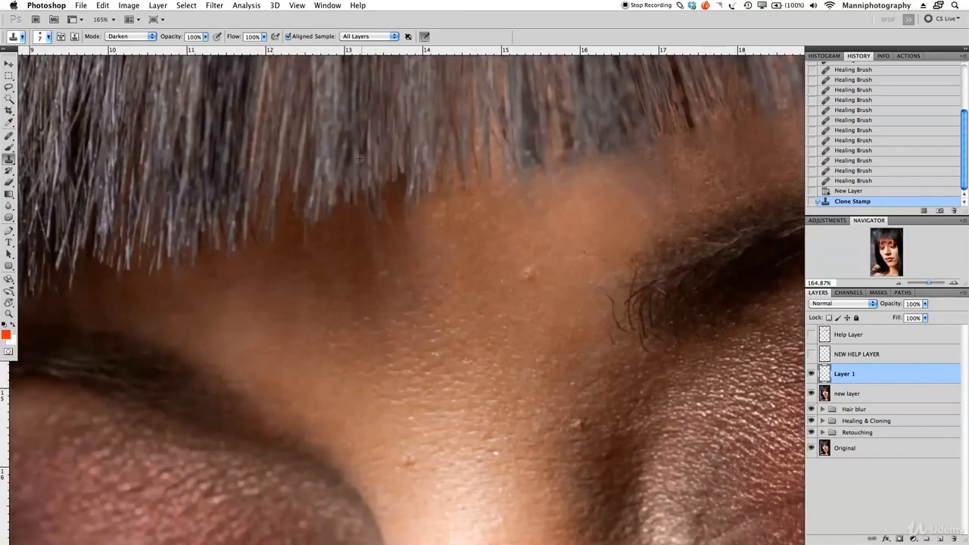
pyautogui.keyDown('alt'); pyautogui.click(330, 144); pyautogui.keyUp('alt')
pyautogui.moveTo(338, 174)
pyautogui.mouseDown()
pyautogui.moveTo(338, 222)
pyautogui.moveTo(343, 206)
pyautogui.mouseUp()
pyautogui.moveTo(354, 177); pyautogui.dragTo(358, 203)
pyautogui.moveTo(362, 184); pyautogui.dragTo(367, 205)
pyautogui.moveTo(372, 174)
pyautogui.mouseDown()
pyautogui.moveTo(365, 230)
pyautogui.moveTo(378, 190)
pyautogui.mouseUp()
pyautogui.moveTo(383, 162)
pyautogui.mouseDown()
pyautogui.moveTo(389, 205)
pyautogui.moveTo(409, 208)
pyautogui.mouseUp()
pyautogui.moveTo(421, 161)
pyautogui.mouseDown()
pyautogui.moveTo(424, 179)
pyautogui.moveTo(534, 154)
pyautogui.mouseUp()
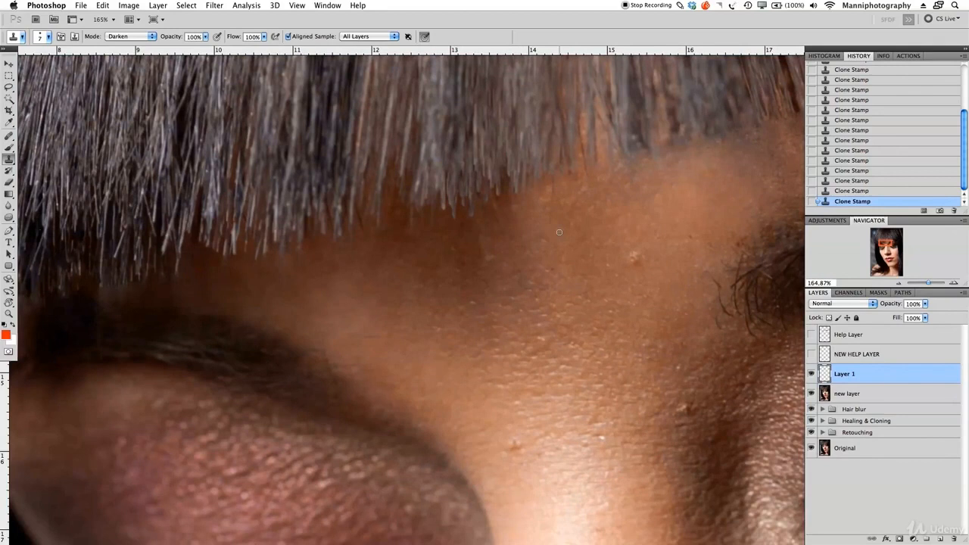
# Clone hair tips into the gaps of the fringe edge above the inner half of the left eyebrow.
pyautogui.moveTo(496, 201); pyautogui.dragTo(626, 214)
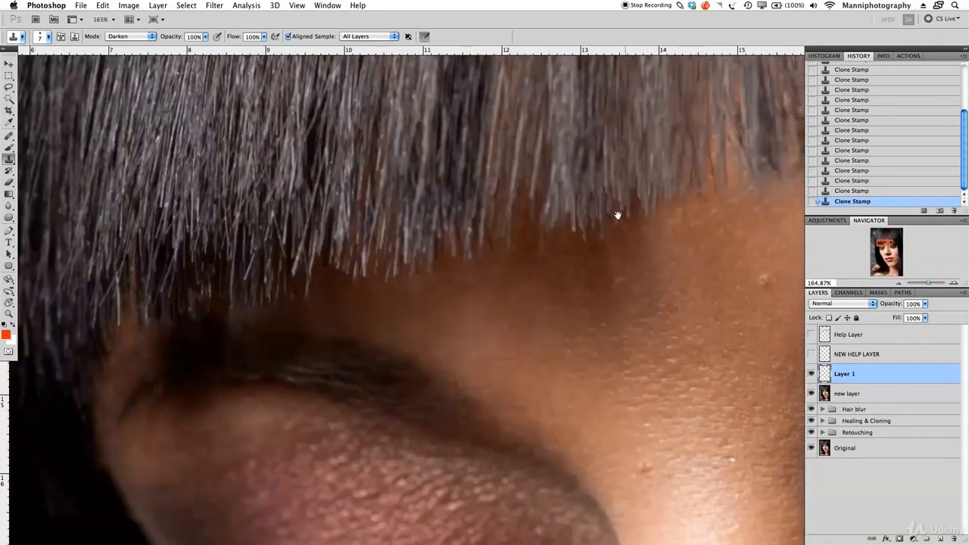
pyautogui.keyDown('alt'); pyautogui.click(303, 218); pyautogui.keyUp('alt')
pyautogui.moveTo(309, 252); pyautogui.dragTo(325, 274)
pyautogui.moveTo(331, 233); pyautogui.dragTo(339, 268)
pyautogui.moveTo(380, 220)
pyautogui.mouseDown()
pyautogui.moveTo(382, 261)
pyautogui.moveTo(393, 262)
pyautogui.mouseUp()
pyautogui.moveTo(301, 250); pyautogui.dragTo(303, 291)
pyautogui.moveTo(350, 241); pyautogui.dragTo(352, 258)
pyautogui.moveTo(433, 214); pyautogui.dragTo(433, 256)
pyautogui.moveTo(484, 211); pyautogui.dragTo(504, 228)
# Clone short vertical hair strands along the fringe edge above the outer half of the left eyebrow.
pyautogui.moveTo(144, 230); pyautogui.dragTo(146, 306)
pyautogui.moveTo(162, 245); pyautogui.dragTo(162, 284)
pyautogui.moveTo(174, 240); pyautogui.dragTo(176, 312)
pyautogui.moveTo(197, 235); pyautogui.dragTo(199, 295)
pyautogui.moveTo(220, 219); pyautogui.dragTo(221, 289)
pyautogui.moveTo(249, 263); pyautogui.dragTo(250, 301)
pyautogui.moveTo(276, 234); pyautogui.dragTo(275, 292)
pyautogui.moveTo(217, 237)
pyautogui.mouseDown()
pyautogui.moveTo(217, 288)
pyautogui.moveTo(191, 309)
pyautogui.mouseUp()
# Resample nearby hair and fill the far left end of the fringe edge with cloned strands.
pyautogui.keyDown('alt'); pyautogui.click(201, 247); pyautogui.keyUp('alt')
pyautogui.moveTo(129, 259); pyautogui.dragTo(130, 300)
pyautogui.moveTo(122, 241); pyautogui.dragTo(123, 285)
pyautogui.press('c')
pyautogui.moveTo(310, 147); pyautogui.dragTo(212, 215)
pyautogui.press('s')
pyautogui.moveTo(209, 167)
pyautogui.mouseDown()
pyautogui.moveTo(212, 246)
pyautogui.moveTo(101, 265)
pyautogui.mouseUp()
pyautogui.moveTo(120, 204); pyautogui.dragTo(110, 265)
# Reduce the Clone Stamp to 2 pixels and clone fine hair ends along the fringe edge.
pyautogui.press('[')
pyautogui.press('[')
pyautogui.press('[')
pyautogui.press('[')
pyautogui.press('[')
pyautogui.moveTo(101, 215); pyautogui.dragTo(97, 265)
pyautogui.moveTo(319, 278)
pyautogui.mouseDown()
pyautogui.moveTo(287, 292)
pyautogui.moveTo(294, 355)
pyautogui.moveTo(292, 308)
pyautogui.mouseUp()
pyautogui.moveTo(411, 259)
pyautogui.mouseDown()
pyautogui.moveTo(373, 252)
pyautogui.moveTo(428, 235)
pyautogui.mouseUp()
pyautogui.moveTo(453, 269); pyautogui.dragTo(444, 203)
pyautogui.moveTo(451, 289); pyautogui.dragTo(453, 244)
pyautogui.moveTo(464, 288)
pyautogui.mouseDown()
pyautogui.moveTo(463, 275)
pyautogui.moveTo(452, 279)
pyautogui.mouseUp()
# Clone fine strands over the fringe edge above the right eyebrow, sampling the hair beside it.
pyautogui.moveTo(686, 167); pyautogui.dragTo(461, 292)
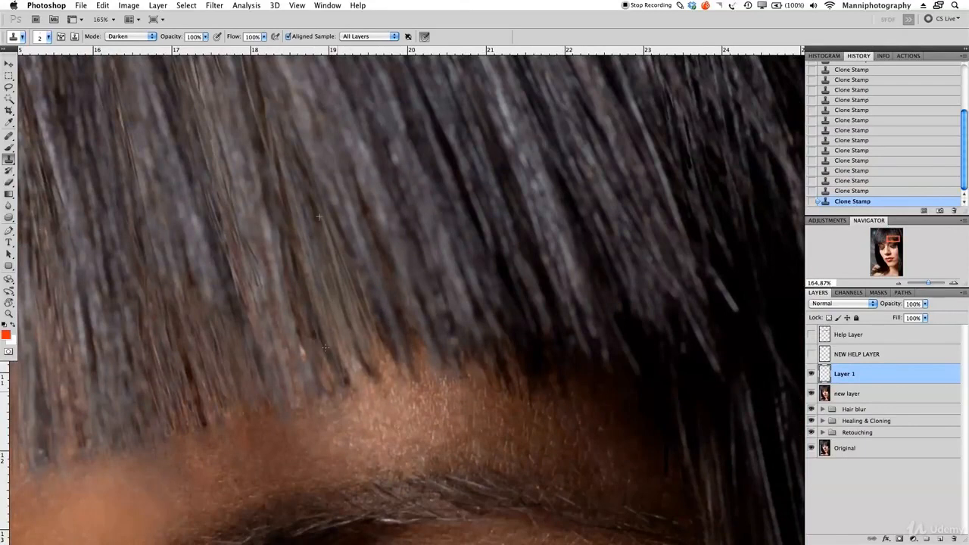
pyautogui.keyDown('alt'); pyautogui.click(316, 341); pyautogui.keyUp('alt')
pyautogui.click(295, 365)
pyautogui.press('z')
pyautogui.moveTo(374, 360); pyautogui.dragTo(459, 320)
pyautogui.moveTo(386, 378); pyautogui.dragTo(411, 335)
pyautogui.press('s')
pyautogui.press('z')
pyautogui.click(360, 361)
pyautogui.press('s')
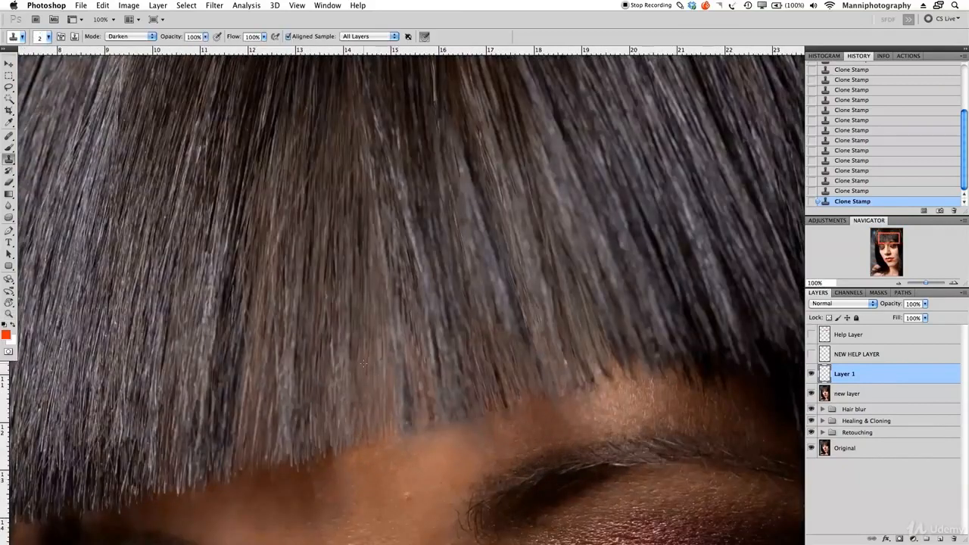
# Enlarge the Clone Stamp to 7 pixels and clone hair over the fringe above the right eyebrow's inner end.
pyautogui.press('z')
pyautogui.click(361, 361)
pyautogui.press('s')
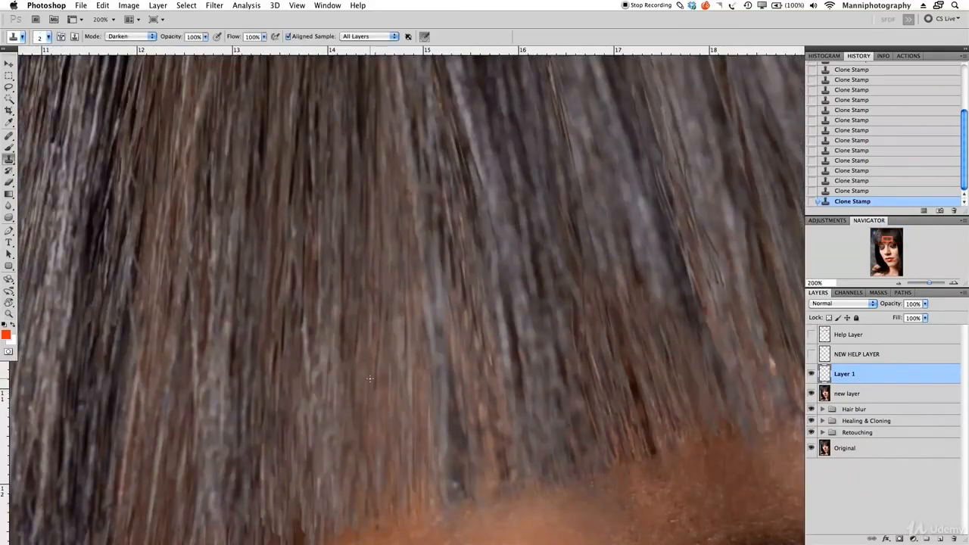
pyautogui.moveTo(931, 284); pyautogui.dragTo(921, 283)
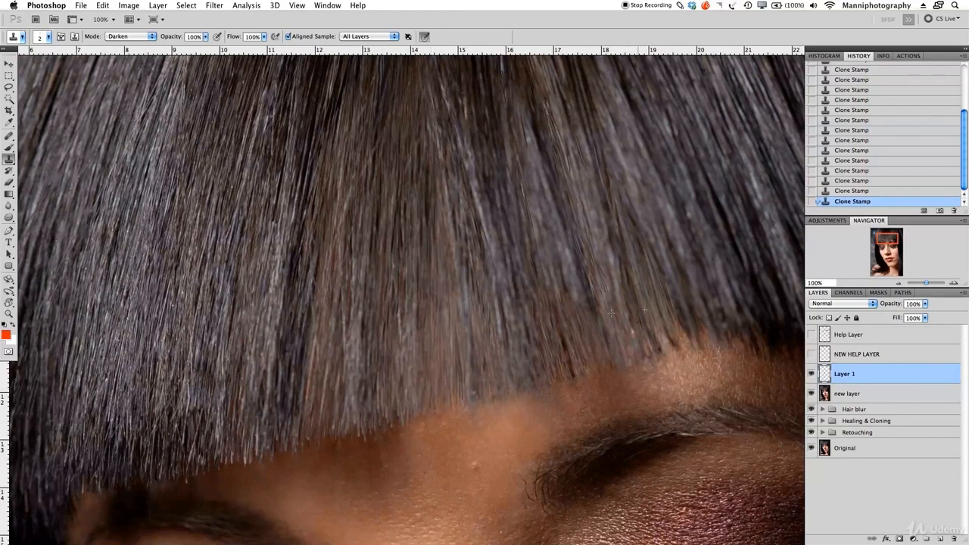
pyautogui.press(']')
pyautogui.moveTo(569, 362)
pyautogui.mouseDown()
pyautogui.moveTo(579, 244)
pyautogui.moveTo(565, 225)
pyautogui.moveTo(568, 293)
pyautogui.mouseUp()
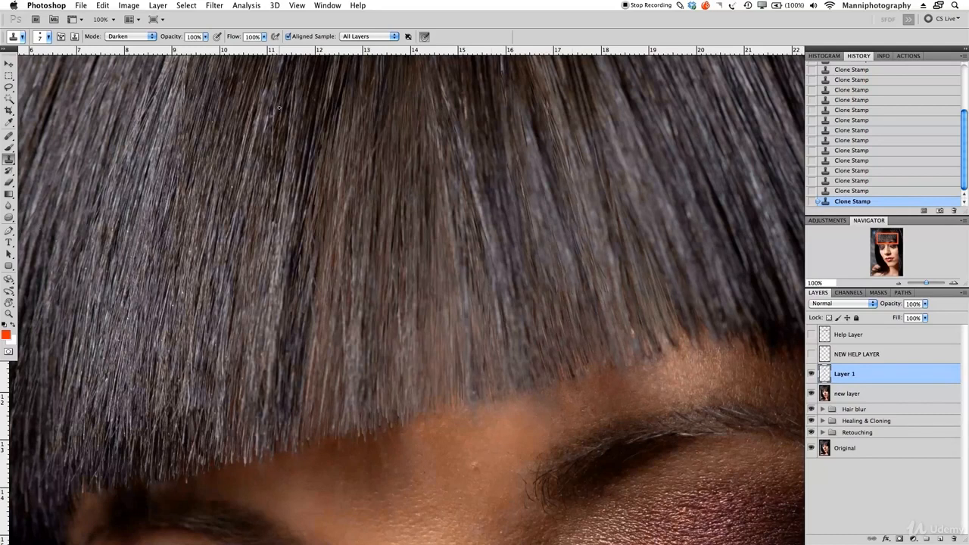
# Lower the Clone Stamp opacity to 49% and even out the thin, light strands in the fringe's right half.
pyautogui.moveTo(176, 38); pyautogui.dragTo(149, 38)
pyautogui.moveTo(535, 214)
pyautogui.mouseDown()
pyautogui.moveTo(515, 239)
pyautogui.moveTo(527, 224)
pyautogui.moveTo(549, 311)
pyautogui.mouseUp()
pyautogui.moveTo(564, 248)
pyautogui.mouseDown()
pyautogui.moveTo(519, 156)
pyautogui.moveTo(553, 196)
pyautogui.mouseUp()
pyautogui.moveTo(620, 319)
pyautogui.mouseDown()
pyautogui.moveTo(619, 288)
pyautogui.moveTo(626, 323)
pyautogui.moveTo(622, 285)
pyautogui.moveTo(636, 305)
pyautogui.moveTo(636, 270)
pyautogui.mouseUp()
pyautogui.moveTo(653, 308); pyautogui.dragTo(655, 317)
pyautogui.moveTo(646, 241); pyautogui.dragTo(656, 258)
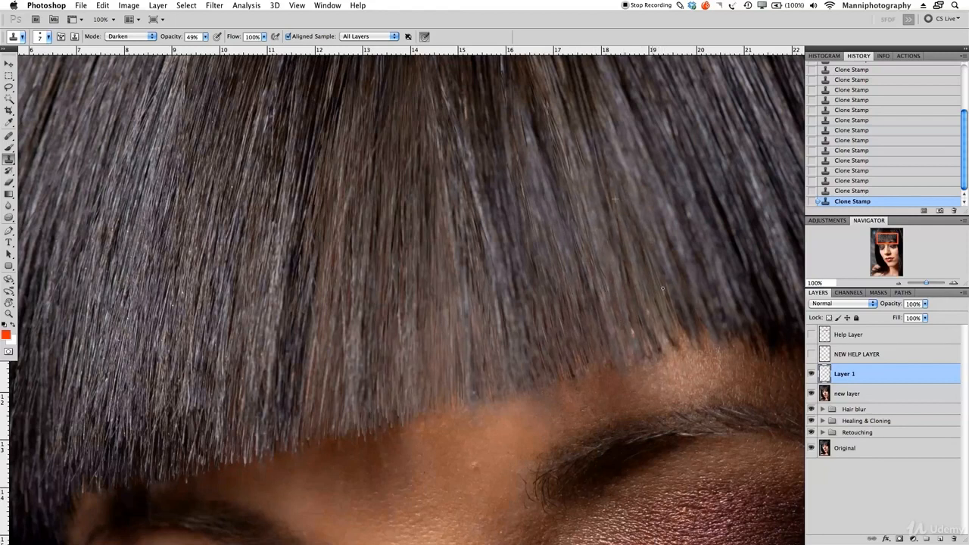
pyautogui.moveTo(687, 312)
pyautogui.mouseDown()
pyautogui.moveTo(660, 202)
pyautogui.moveTo(696, 315)
pyautogui.mouseUp()
pyautogui.keyDown('alt'); pyautogui.click(611, 208); pyautogui.keyUp('alt')
pyautogui.click(630, 184)
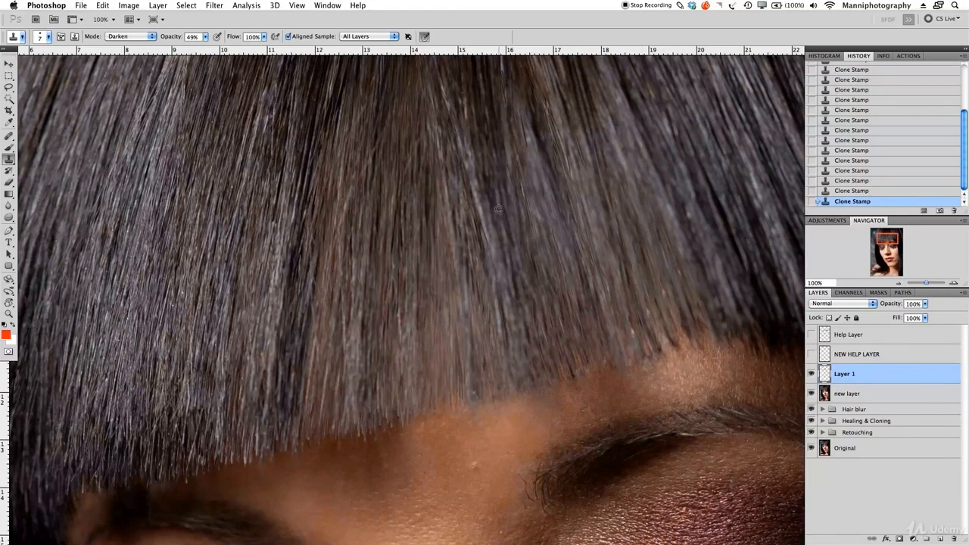
# Clone darker hair over the light strands in the middle of the fringe, resampling from neighbouring hair.
pyautogui.moveTo(427, 217); pyautogui.dragTo(418, 297)
pyautogui.click(396, 271)
pyautogui.keyDown('alt'); pyautogui.click(335, 337); pyautogui.keyUp('alt')
pyautogui.moveTo(335, 374); pyautogui.dragTo(336, 396)
pyautogui.keyDown('alt'); pyautogui.click(295, 342); pyautogui.keyUp('alt')
pyautogui.moveTo(330, 247); pyautogui.dragTo(324, 388)
pyautogui.moveTo(345, 310); pyautogui.dragTo(345, 378)
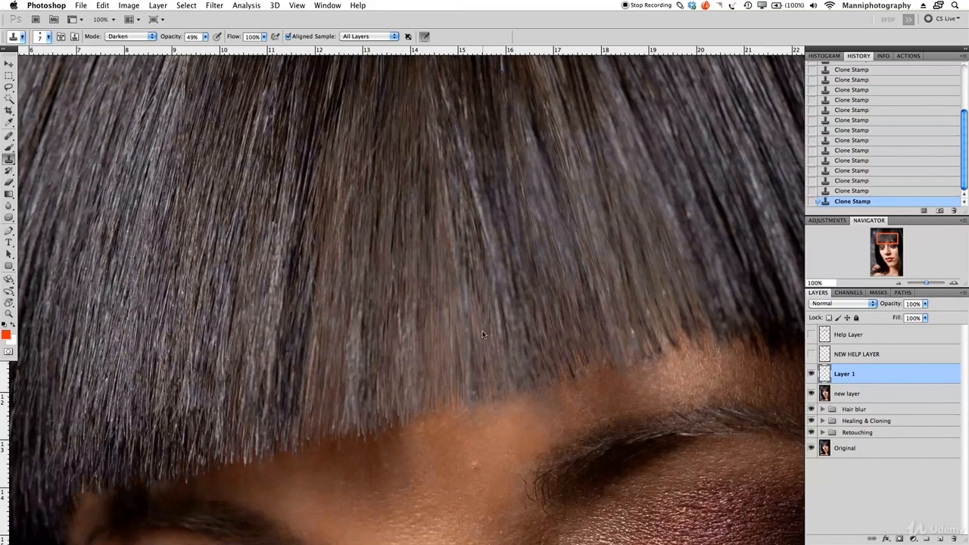
# Compare the whole fringe with and without the cloned hair on Layer 1.
pyautogui.moveTo(932, 284); pyautogui.dragTo(923, 285)
pyautogui.moveTo(648, 422); pyautogui.dragTo(636, 409)
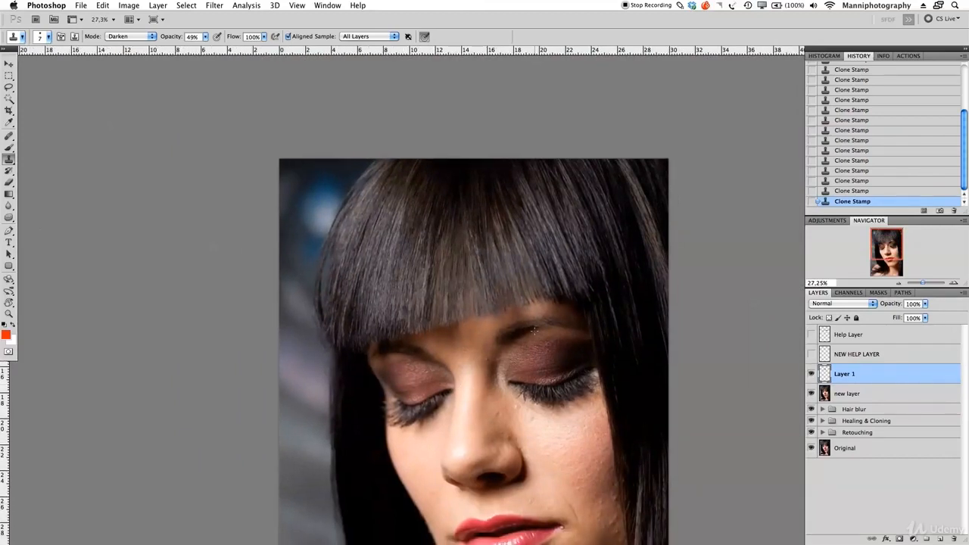
pyautogui.click(811, 376)
pyautogui.click(812, 376)
pyautogui.click(812, 375)
pyautogui.click(812, 376)
pyautogui.click(812, 375)
pyautogui.click(812, 376)
pyautogui.click(811, 375)
pyautogui.click(812, 375)
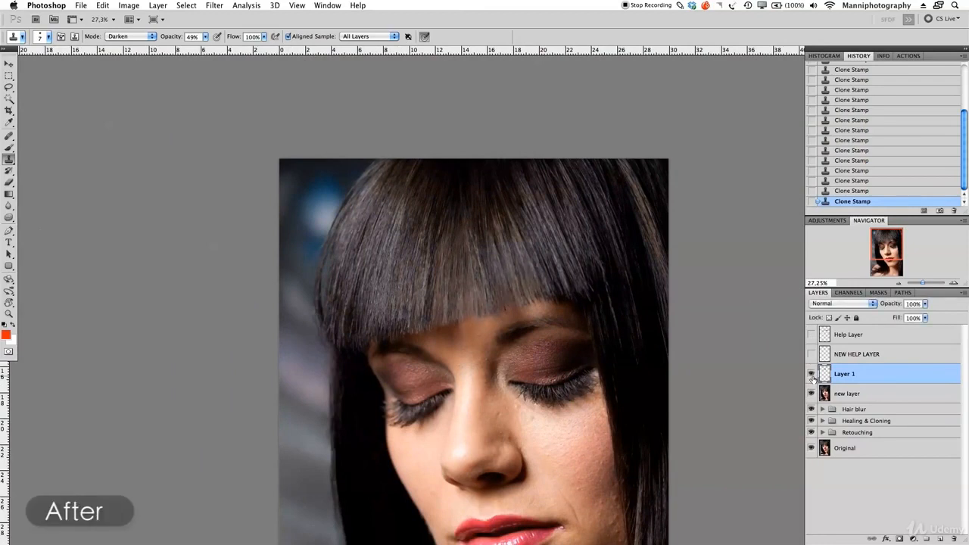
# Merge Layer 1 with "new layer" and rename the merged layer "New hair".
pyautogui.keyDown('shift'); pyautogui.click(860, 394); pyautogui.keyUp('shift')
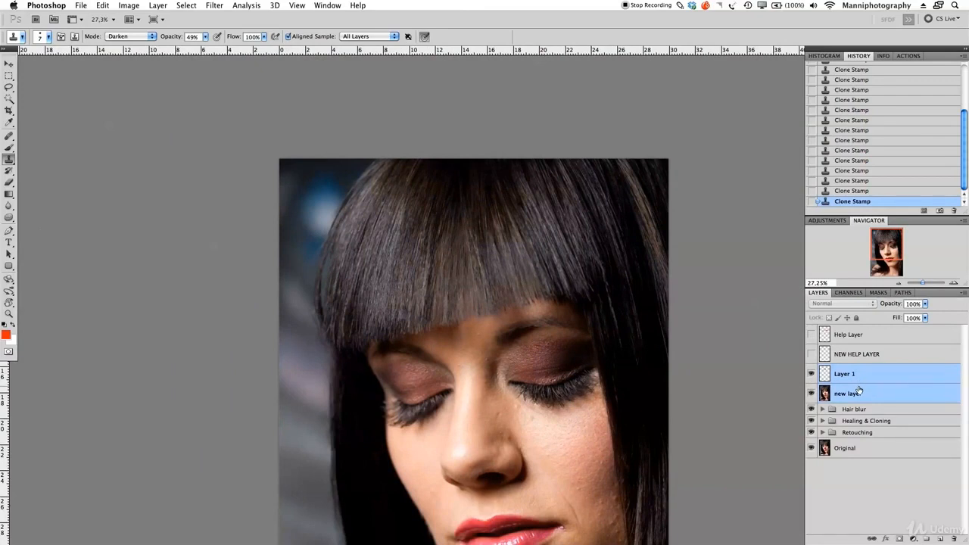
pyautogui.rightClick(861, 390)
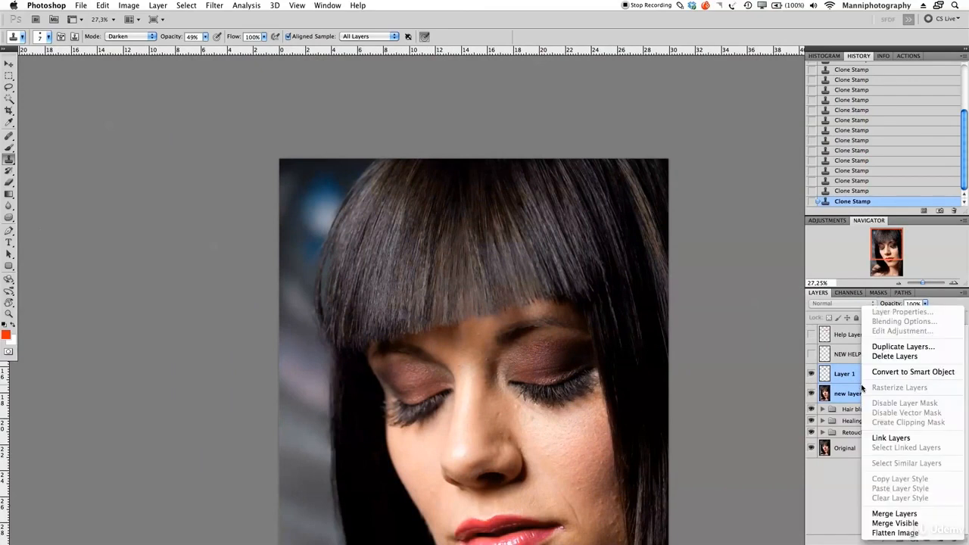
pyautogui.click(893, 515)
pyautogui.doubleClick(845, 375)
pyautogui.write('New hair')
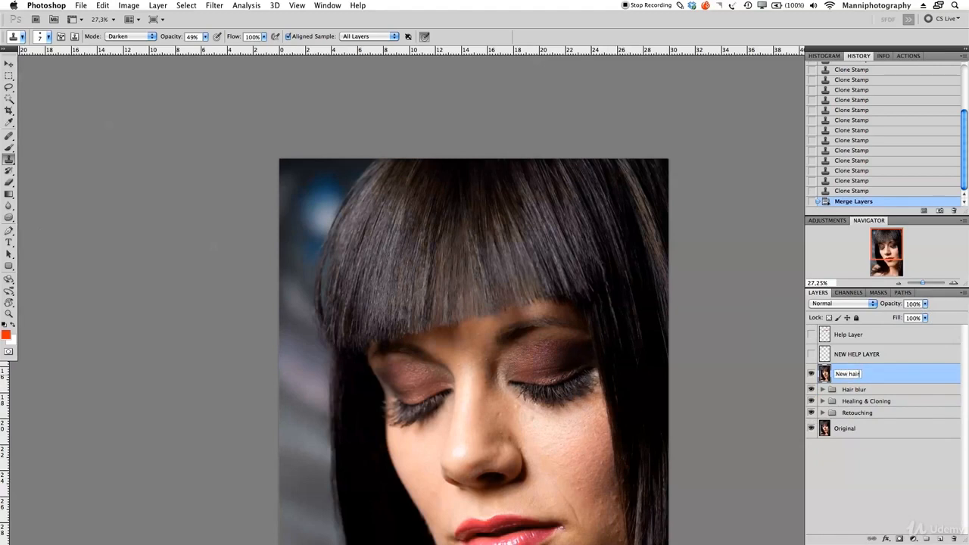
pyautogui.press('Return')
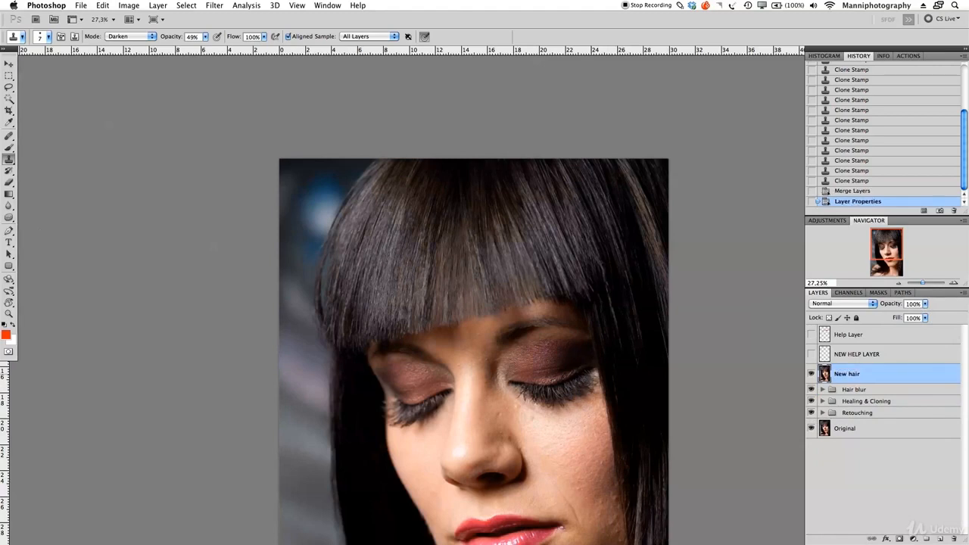
# Move the New hair layer into the Hair blur group above Hair Retouch 3 and duplicate it.
pyautogui.click(823, 389)
pyautogui.moveTo(832, 375)
pyautogui.mouseDown()
pyautogui.moveTo(834, 390)
pyautogui.moveTo(830, 378)
pyautogui.mouseUp()
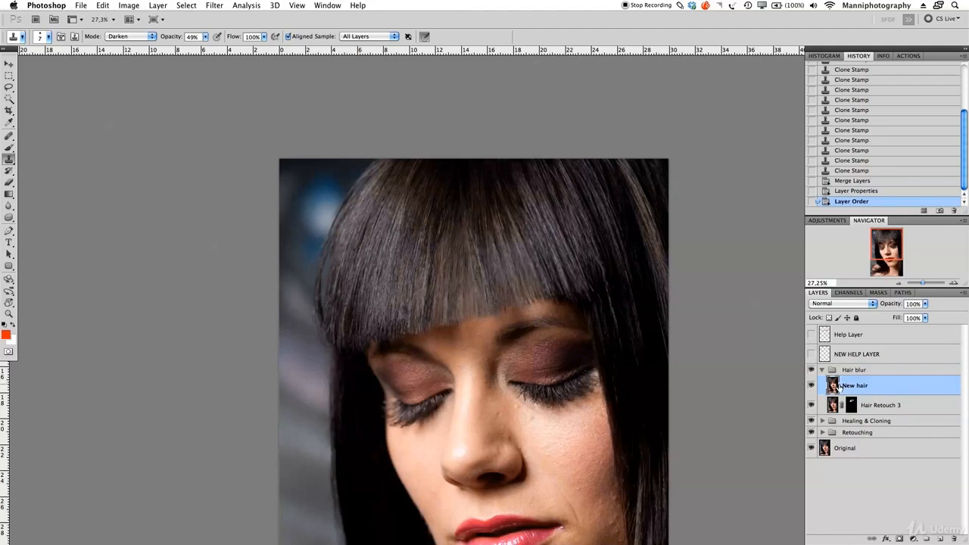
pyautogui.press('super+j')
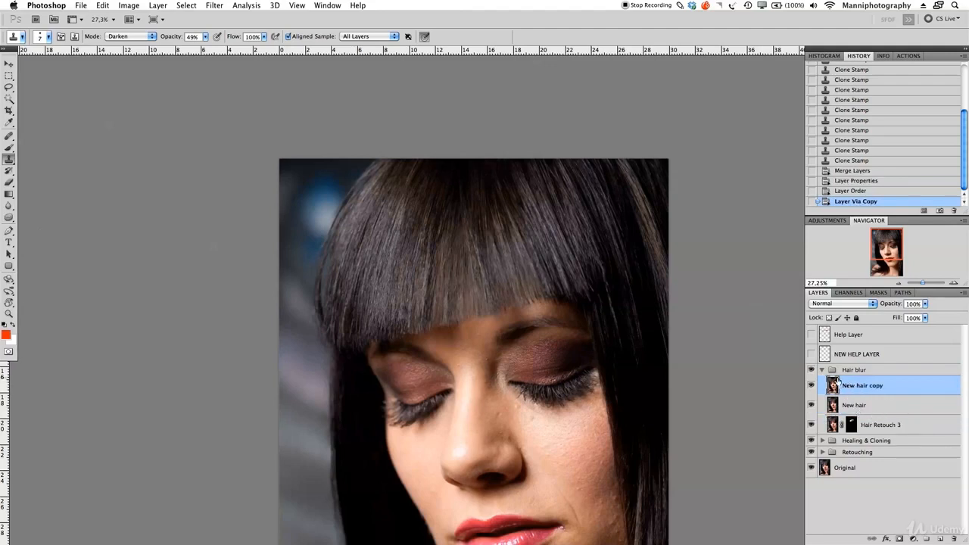
# Apply a Gaussian Blur with a 0.5-pixel radius to the New hair copy layer.
pyautogui.click(214, 5)
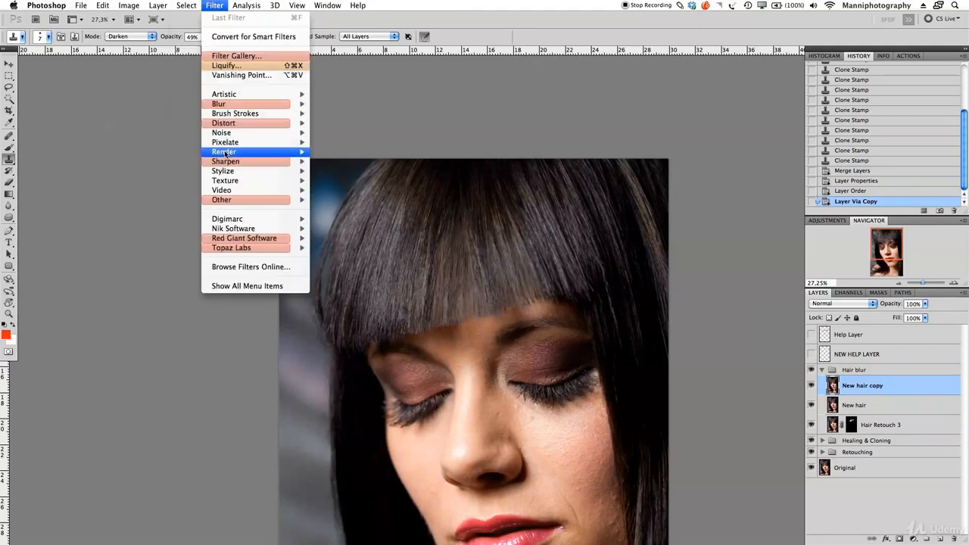
pyautogui.click(412, 286)
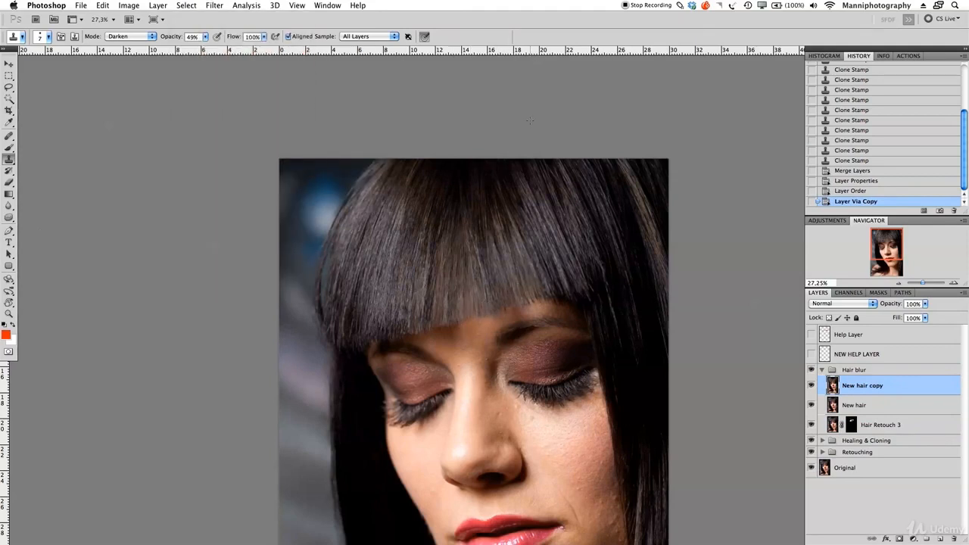
pyautogui.click(214, 5)
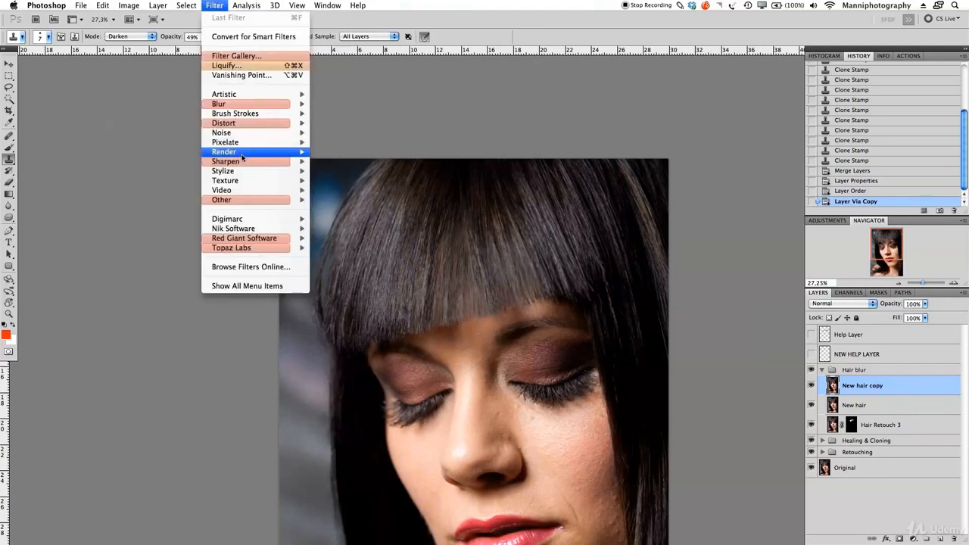
pyautogui.moveTo(245, 123)
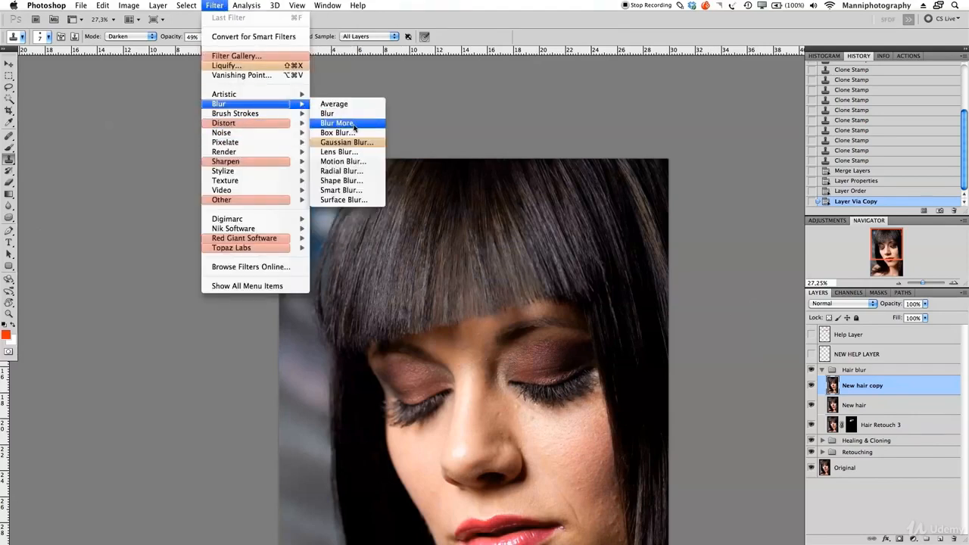
pyautogui.click(341, 143)
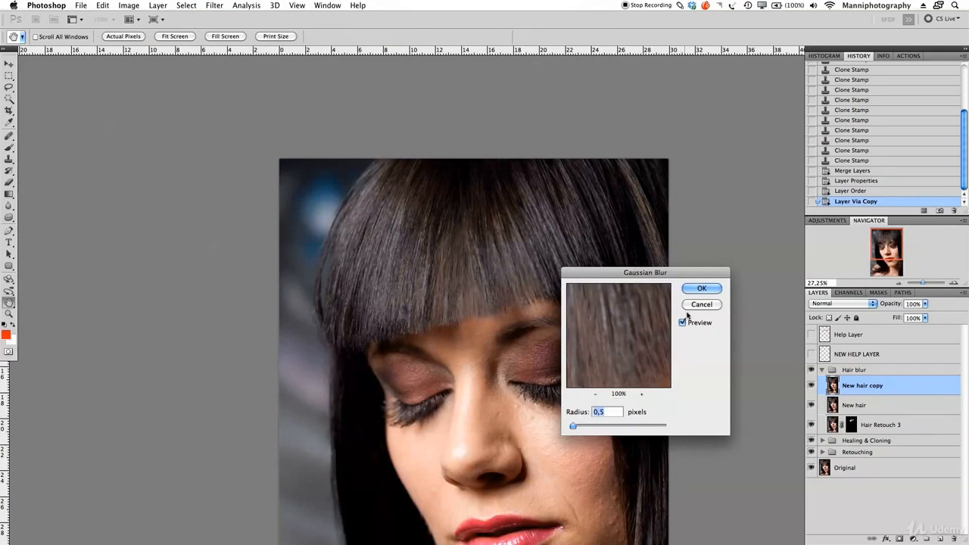
pyautogui.click(702, 289)
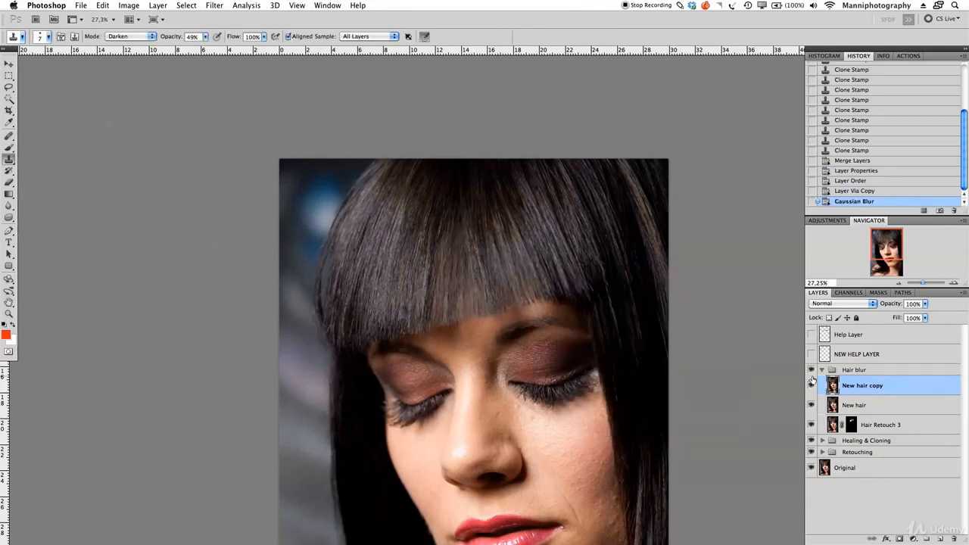
# Add a black layer mask to New hair copy and enlarge the Brush to 300 pixels for painting on it.
pyautogui.keyDown('alt'); pyautogui.click(899, 538); pyautogui.keyUp('alt')
pyautogui.moveTo(923, 282); pyautogui.dragTo(923, 283)
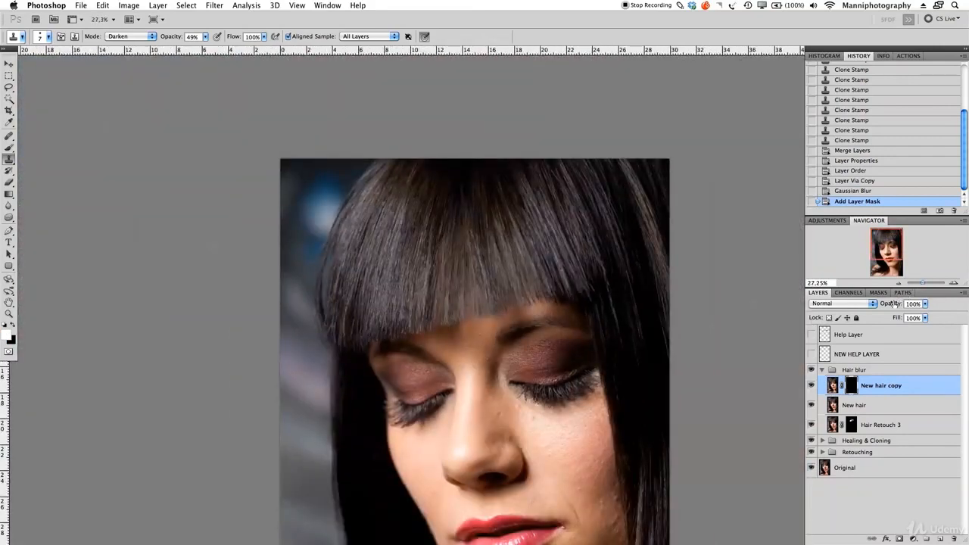
pyautogui.press('b')
pyautogui.press(']')
pyautogui.press(']')
pyautogui.press(']')
pyautogui.press(']')
pyautogui.press(']')
pyautogui.press(']')
pyautogui.press(']')
pyautogui.press(']')
pyautogui.press(']')
pyautogui.press(']')
pyautogui.press(']')
pyautogui.press(']')
pyautogui.press(']')
pyautogui.press(']')
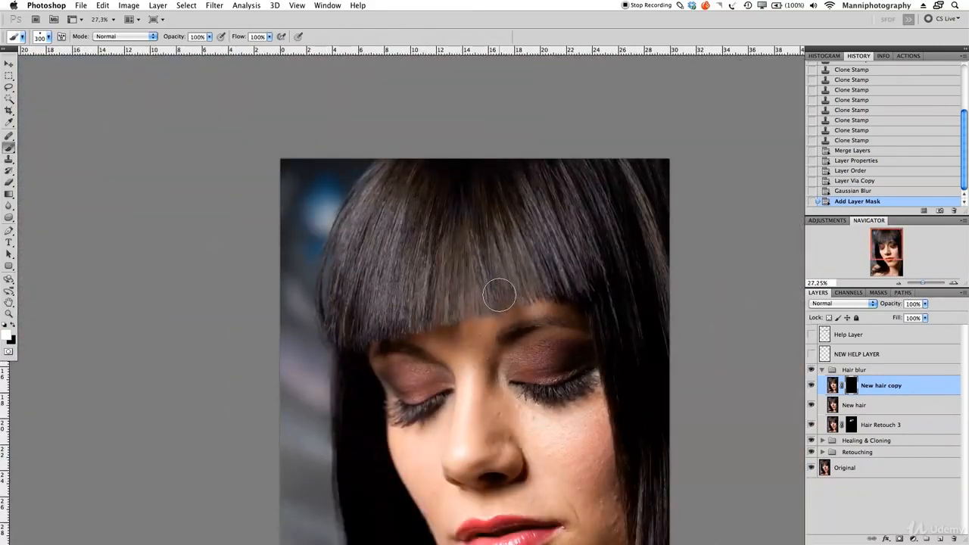
# Try the mask brush at 700 pixels over the fringe and reduce its size to 200 pixels.
pyautogui.moveTo(487, 291)
pyautogui.mouseDown()
pyautogui.moveTo(485, 273)
pyautogui.moveTo(490, 325)
pyautogui.moveTo(484, 306)
pyautogui.mouseUp()
pyautogui.press('[')
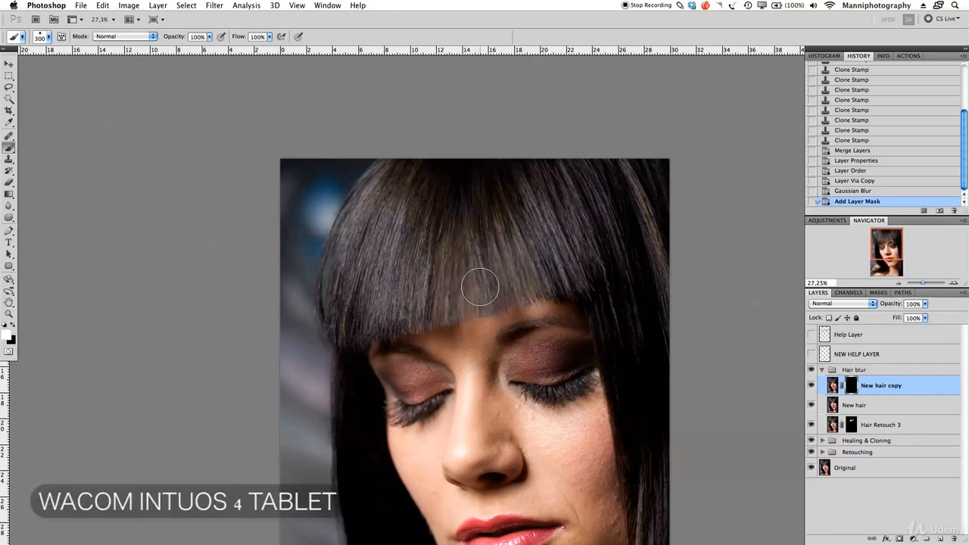
pyautogui.press(']')
pyautogui.press(']')
pyautogui.press(']')
pyautogui.press(']')
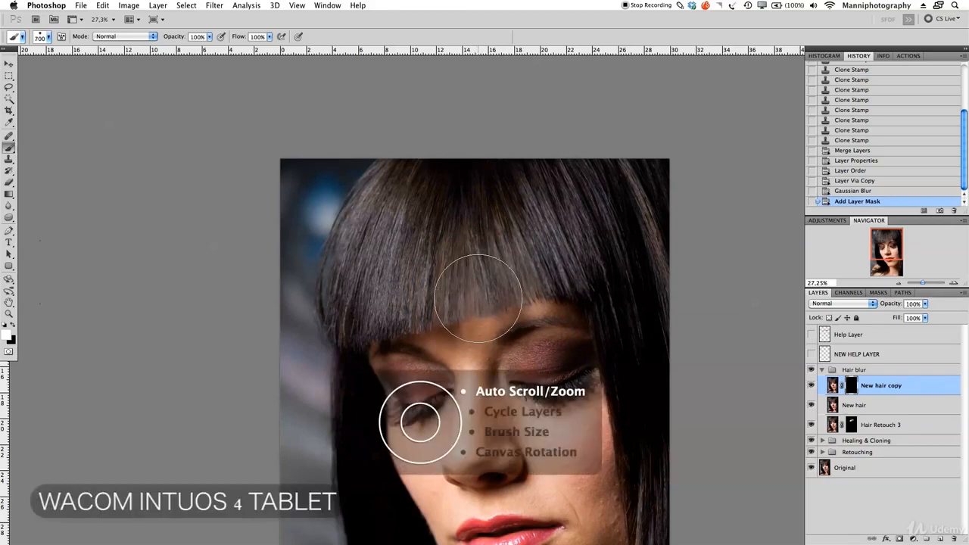
pyautogui.press('[')
pyautogui.press('[')
pyautogui.press('[')
pyautogui.press('[')
pyautogui.press('[')
pyautogui.press('[')
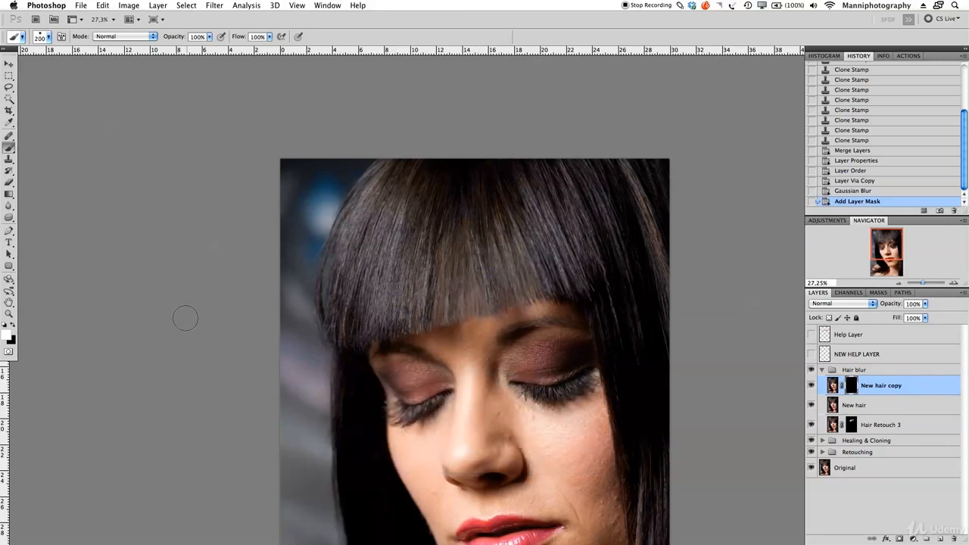
# Paint the New hair copy mask along the fringe's lower edge with a 250-pixel brush, alternating white and black to refine the blurred area.
pyautogui.press(']')
pyautogui.moveTo(356, 330); pyautogui.dragTo(435, 312)
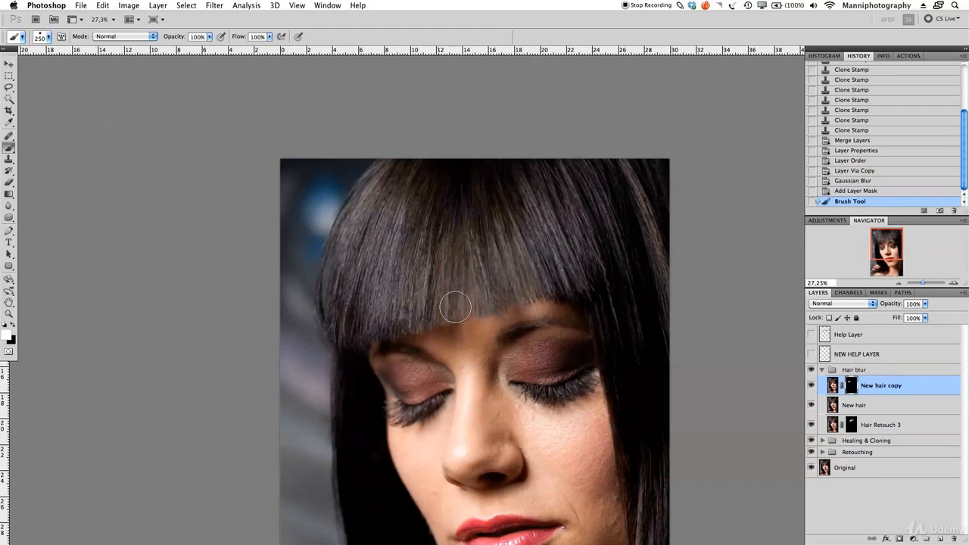
pyautogui.press('x')
pyautogui.moveTo(370, 324)
pyautogui.mouseDown()
pyautogui.moveTo(401, 315)
pyautogui.moveTo(353, 324)
pyautogui.moveTo(385, 326)
pyautogui.mouseUp()
pyautogui.moveTo(385, 325)
pyautogui.mouseDown()
pyautogui.moveTo(397, 301)
pyautogui.moveTo(389, 320)
pyautogui.moveTo(358, 299)
pyautogui.moveTo(378, 314)
pyautogui.mouseUp()
pyautogui.moveTo(378, 314)
pyautogui.mouseDown()
pyautogui.moveTo(358, 296)
pyautogui.moveTo(388, 304)
pyautogui.moveTo(356, 331)
pyautogui.mouseUp()
pyautogui.press('x')
pyautogui.press('x')
pyautogui.moveTo(356, 331); pyautogui.dragTo(391, 328)
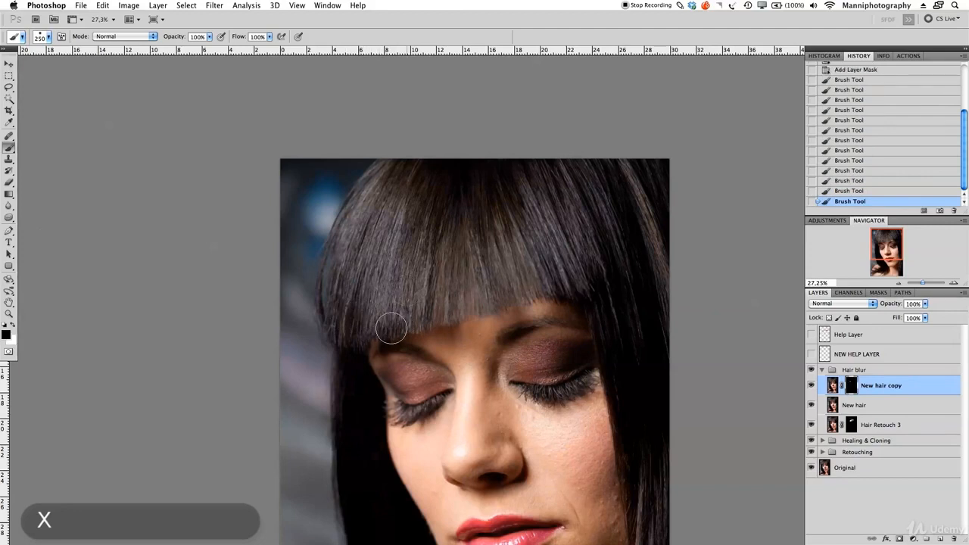
pyautogui.press('x')
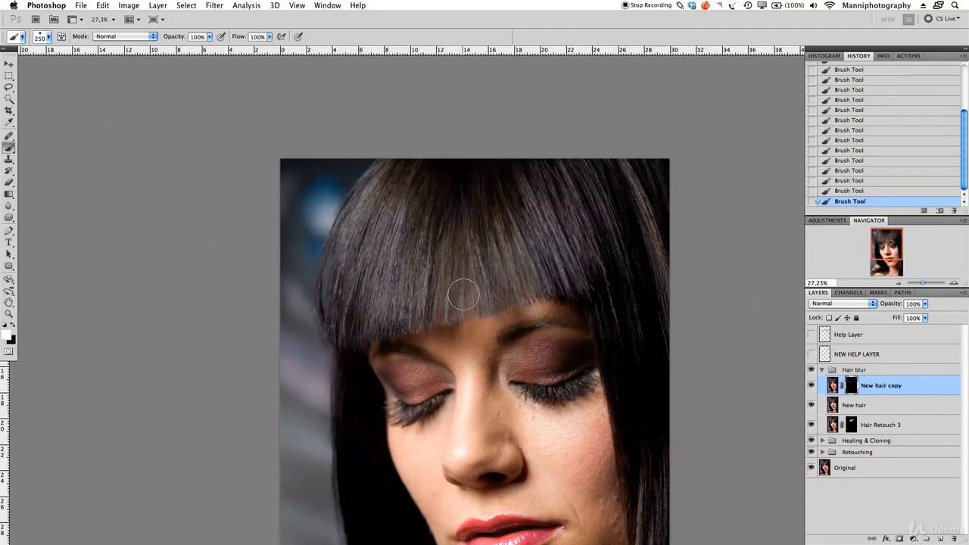
# Paint white over the middle of the fringe on the New hair copy mask with a 400-pixel brush to extend the blur.
pyautogui.press(']')
pyautogui.press(']')
pyautogui.press(']')
pyautogui.moveTo(446, 310)
pyautogui.mouseDown()
pyautogui.moveTo(465, 260)
pyautogui.moveTo(493, 285)
pyautogui.moveTo(505, 264)
pyautogui.mouseUp()
pyautogui.moveTo(932, 283); pyautogui.dragTo(923, 281)
pyautogui.moveTo(631, 298); pyautogui.dragTo(529, 472)
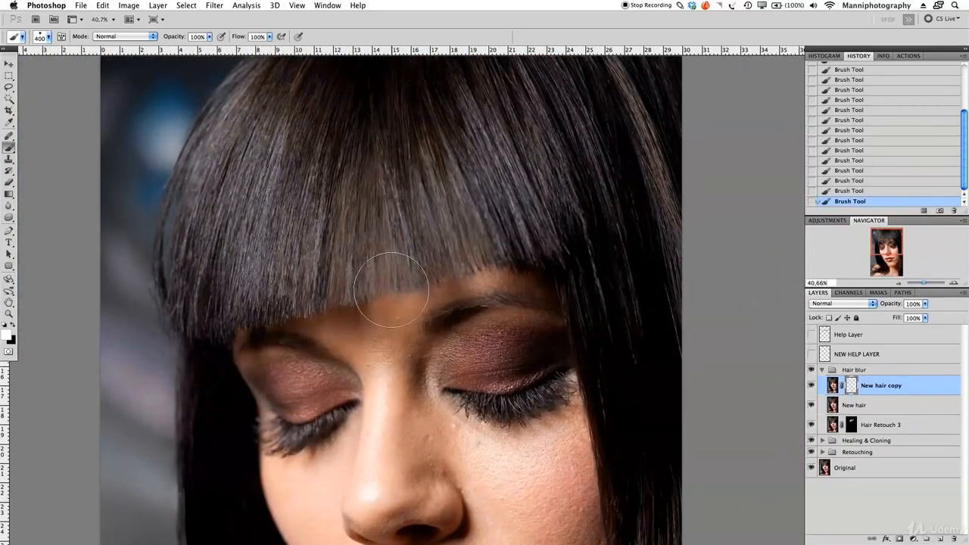
pyautogui.moveTo(360, 212)
pyautogui.mouseDown()
pyautogui.moveTo(355, 165)
pyautogui.moveTo(361, 253)
pyautogui.mouseUp()
pyautogui.moveTo(389, 184); pyautogui.dragTo(426, 283)
# Reduce the New hair copy layer's opacity to 70% and check the softened fringe on the whole portrait.
pyautogui.moveTo(898, 303); pyautogui.dragTo(888, 303)
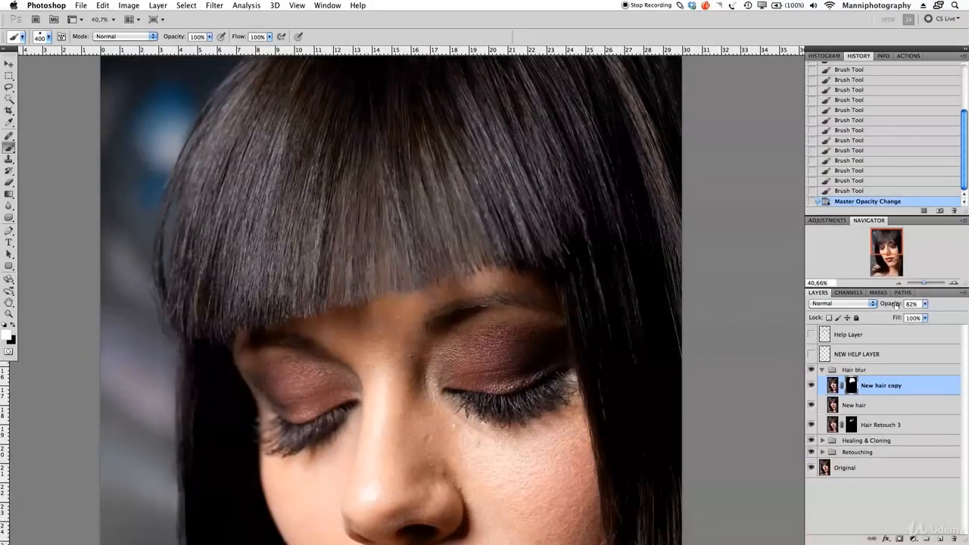
pyautogui.moveTo(896, 306)
pyautogui.mouseDown()
pyautogui.moveTo(889, 303)
pyautogui.moveTo(913, 283)
pyautogui.mouseUp()
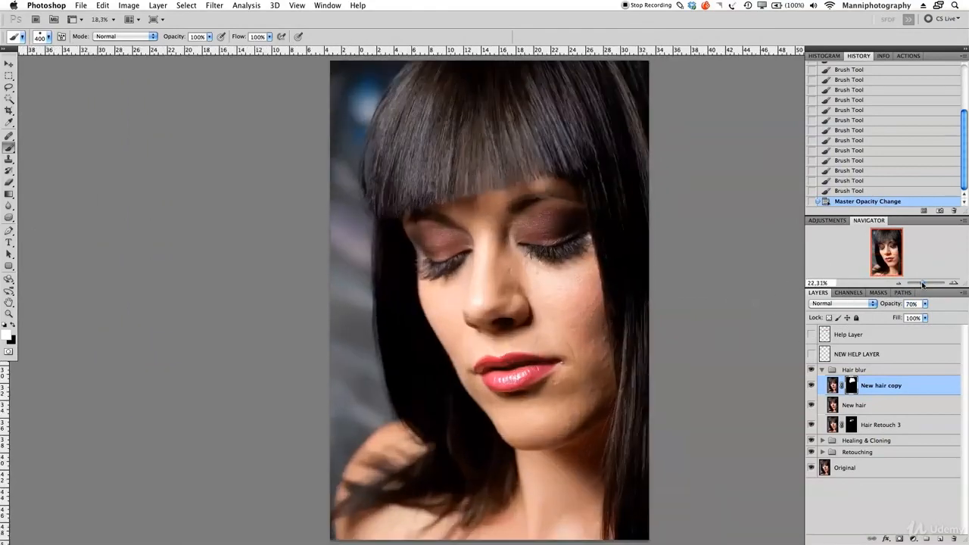
pyautogui.moveTo(687, 285); pyautogui.dragTo(625, 318)
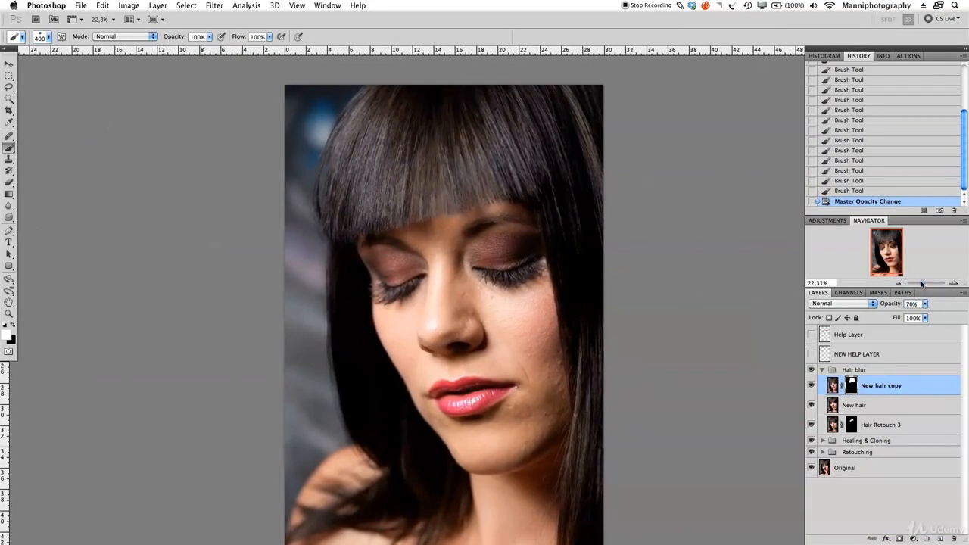
pyautogui.moveTo(922, 283); pyautogui.dragTo(920, 283)
pyautogui.moveTo(680, 338); pyautogui.dragTo(668, 333)
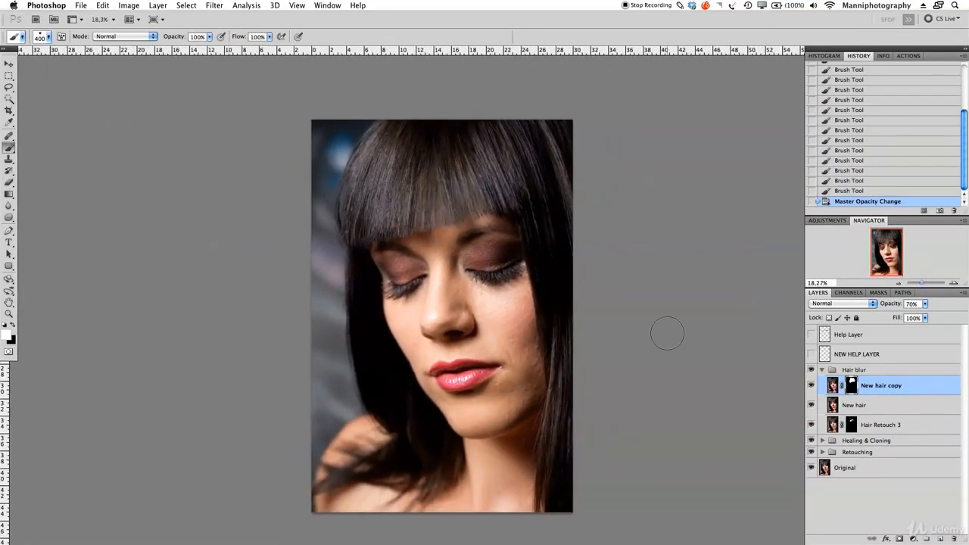
# Collapse the Hair blur group and toggle Help Layer and NEW HELP LAYER to compare their guide marks with the retouched hair.
pyautogui.click(822, 371)
pyautogui.click(810, 355)
pyautogui.click(811, 335)
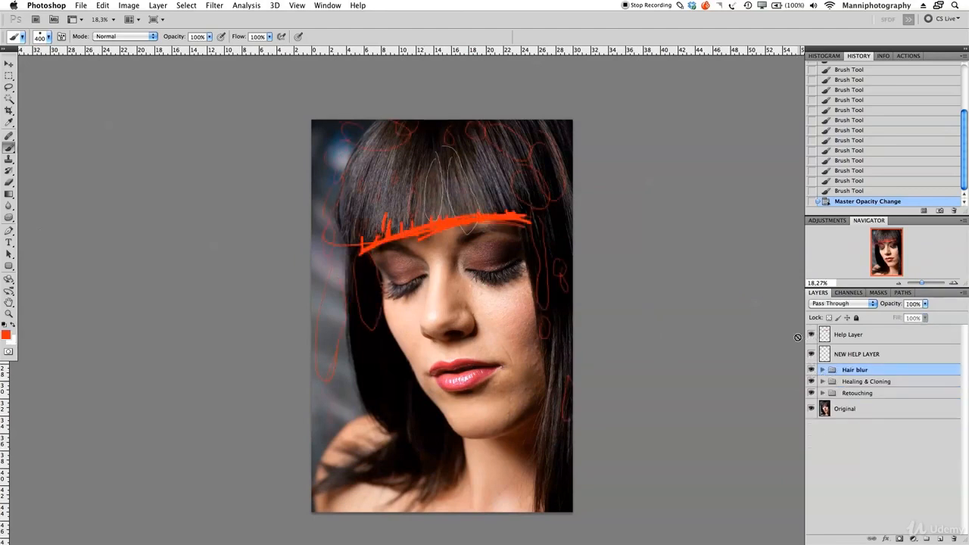
pyautogui.click(811, 335)
pyautogui.click(811, 355)
pyautogui.click(811, 355)
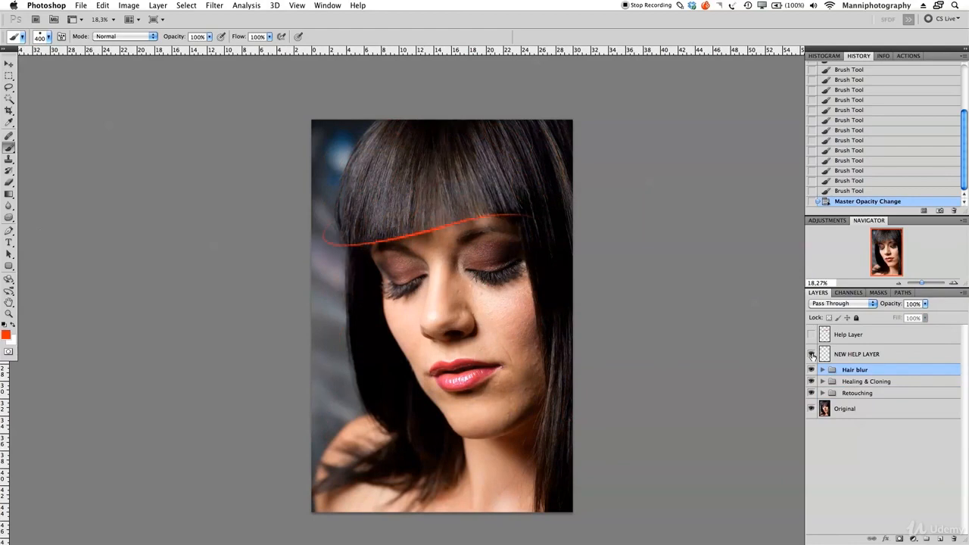
pyautogui.click(811, 356)
pyautogui.click(811, 335)
pyautogui.click(811, 354)
pyautogui.click(812, 355)
pyautogui.click(811, 370)
pyautogui.click(811, 334)
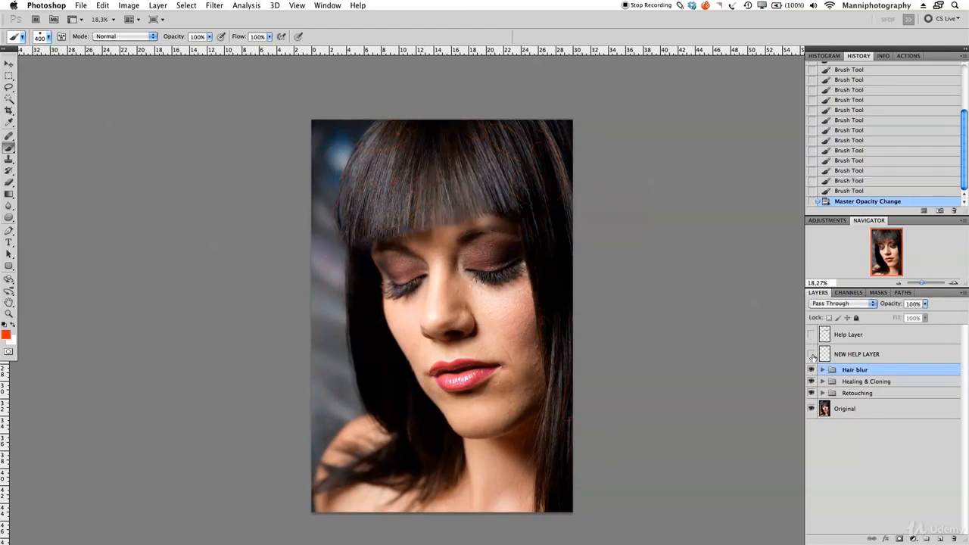